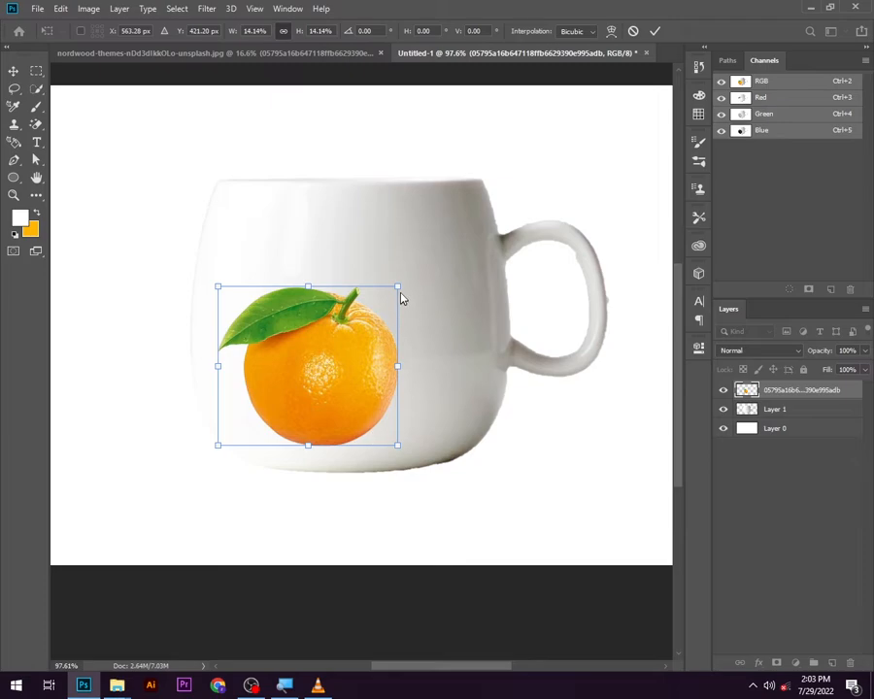
# Scale the orange up to about 33% and position it so it covers the mug's body
pyautogui.moveTo(398, 286); pyautogui.dragTo(484, 209)
pyautogui.moveTo(218, 444); pyautogui.dragTo(167, 483)
pyautogui.moveTo(280, 397); pyautogui.dragTo(257, 366)
pyautogui.moveTo(302, 174); pyautogui.dragTo(302, 114)
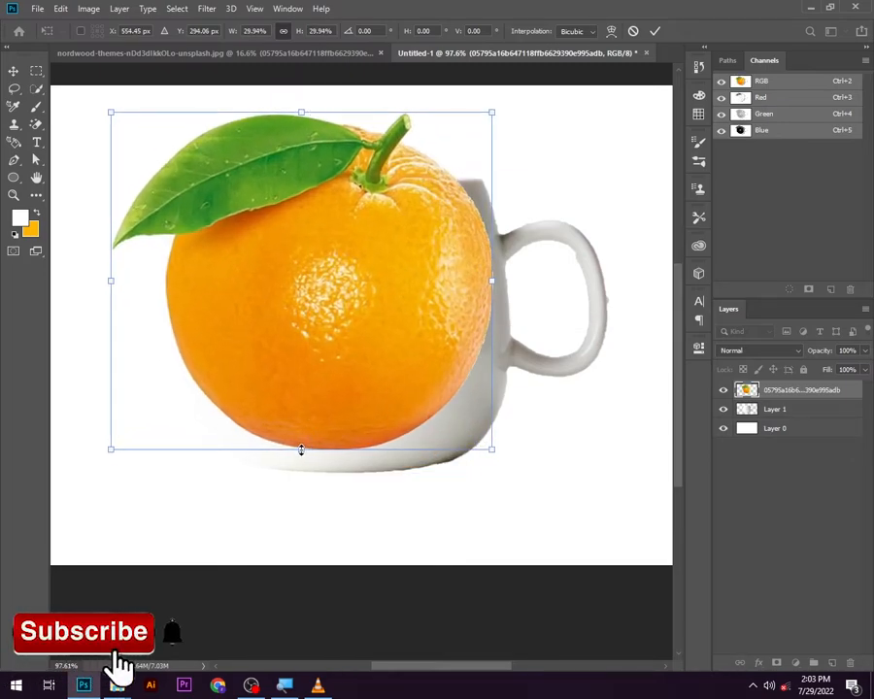
pyautogui.moveTo(301, 449); pyautogui.dragTo(301, 470)
pyautogui.moveTo(505, 293); pyautogui.dragTo(520, 293)
# Warp the orange by pulling its upper-right and lower-right corners outward to cover the mug's handle side
pyautogui.rightClick(300, 268)
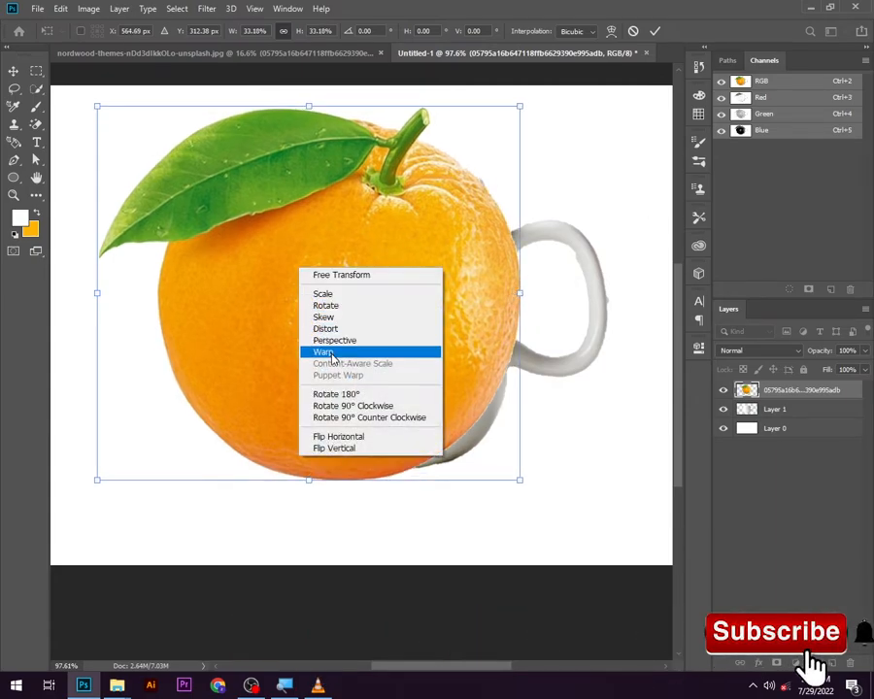
pyautogui.click(326, 352)
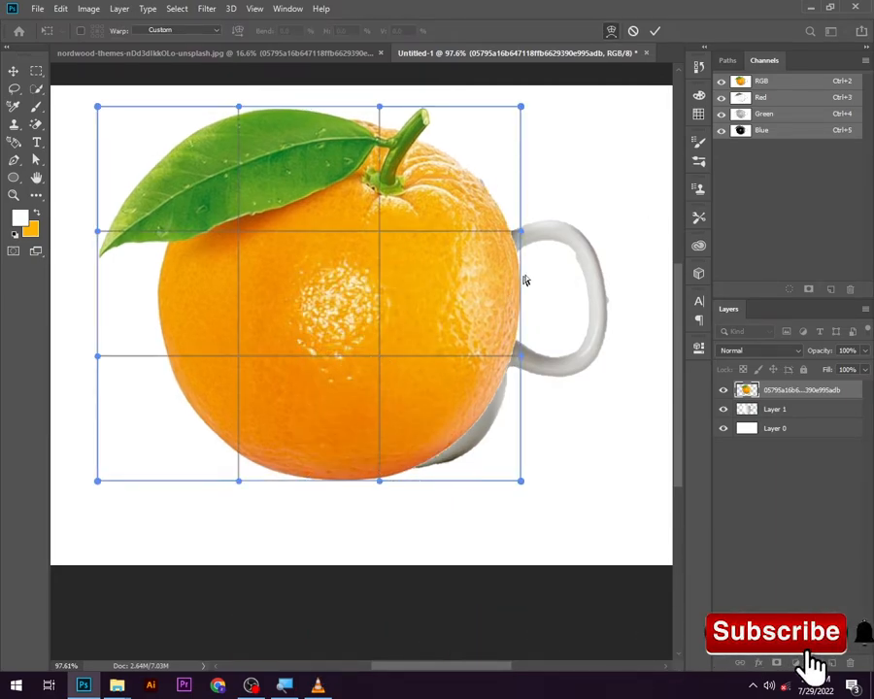
pyautogui.moveTo(521, 234)
pyautogui.mouseDown()
pyautogui.moveTo(511, 238)
pyautogui.moveTo(518, 241)
pyautogui.mouseUp()
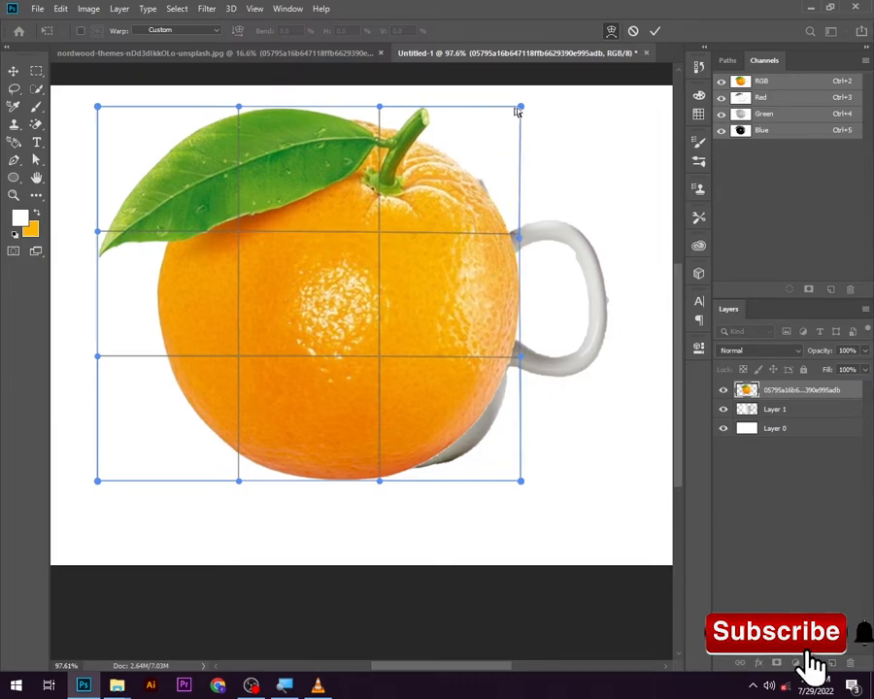
pyautogui.moveTo(517, 109); pyautogui.dragTo(546, 101)
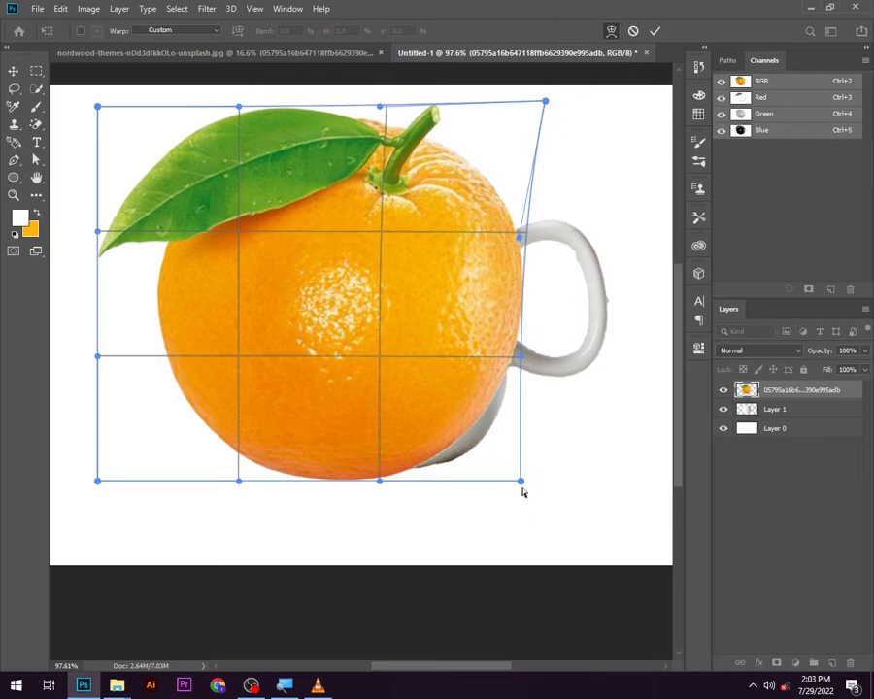
pyautogui.moveTo(521, 480); pyautogui.dragTo(555, 509)
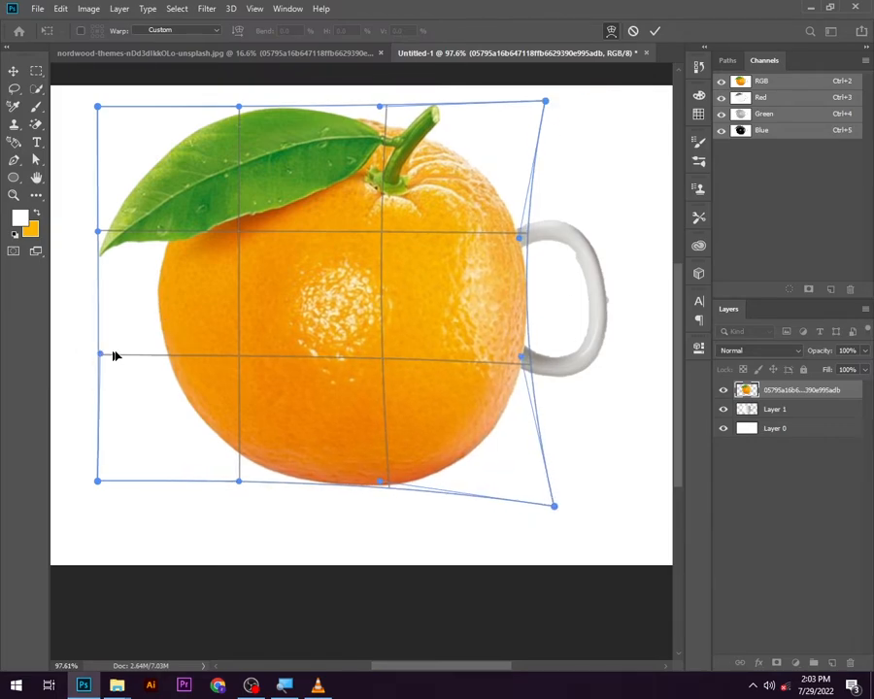
# Warp the orange's left side inward and its upper part upward to follow the mug's shape, and apply the warp
pyautogui.moveTo(98, 355); pyautogui.dragTo(149, 353)
pyautogui.moveTo(98, 232); pyautogui.dragTo(156, 251)
pyautogui.moveTo(97, 107); pyautogui.dragTo(147, 130)
pyautogui.scroll(-1, 324, 238)
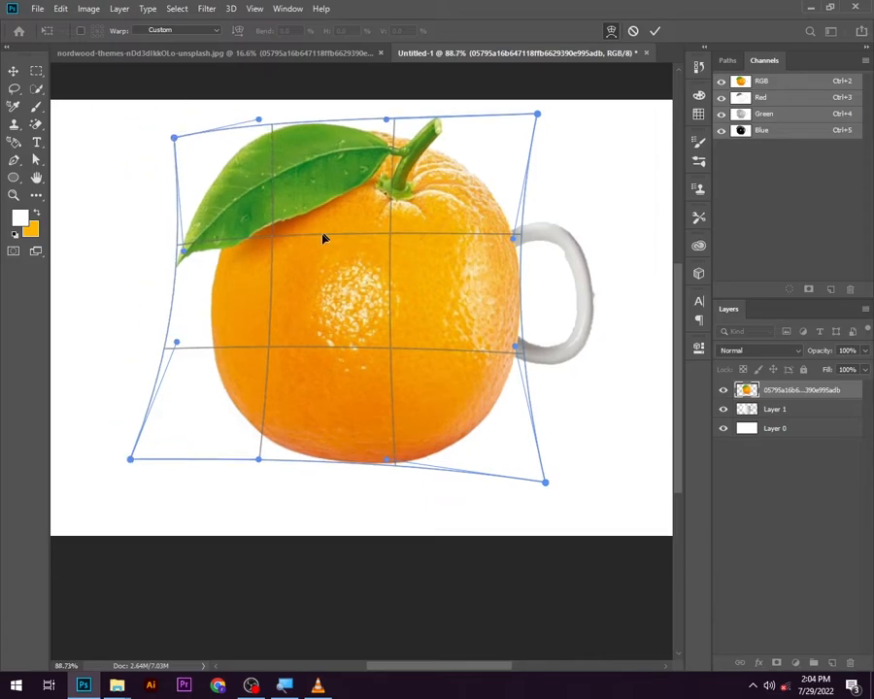
pyautogui.moveTo(273, 242); pyautogui.dragTo(399, 103)
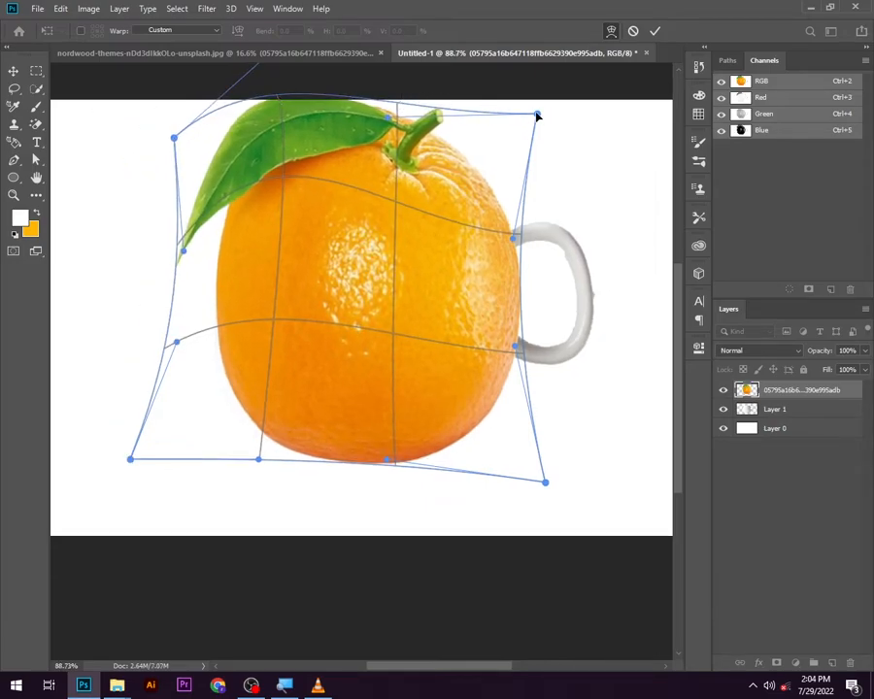
pyautogui.moveTo(537, 116); pyautogui.dragTo(543, 95)
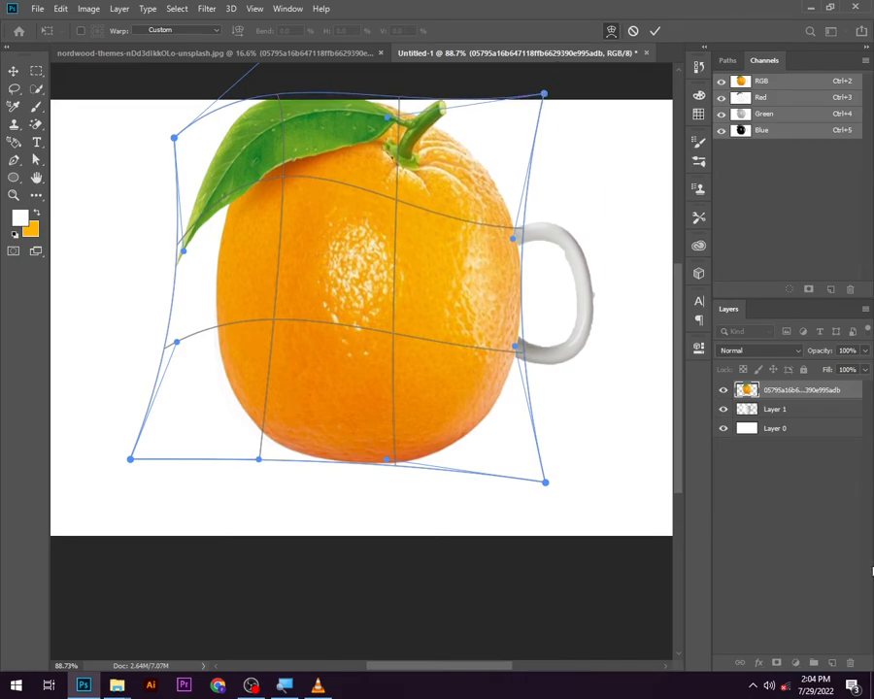
pyautogui.click(655, 30)
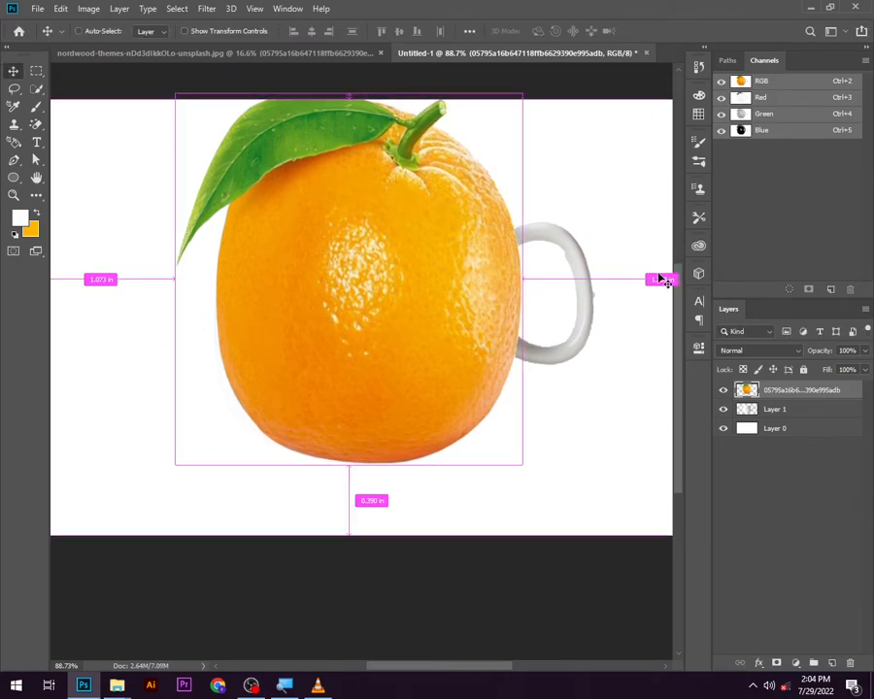
# Duplicate the warped orange layer, hide the copy, and clip the original orange layer to the mug layer
pyautogui.hotkey('ctrl', 'j')
pyautogui.click(722, 390)
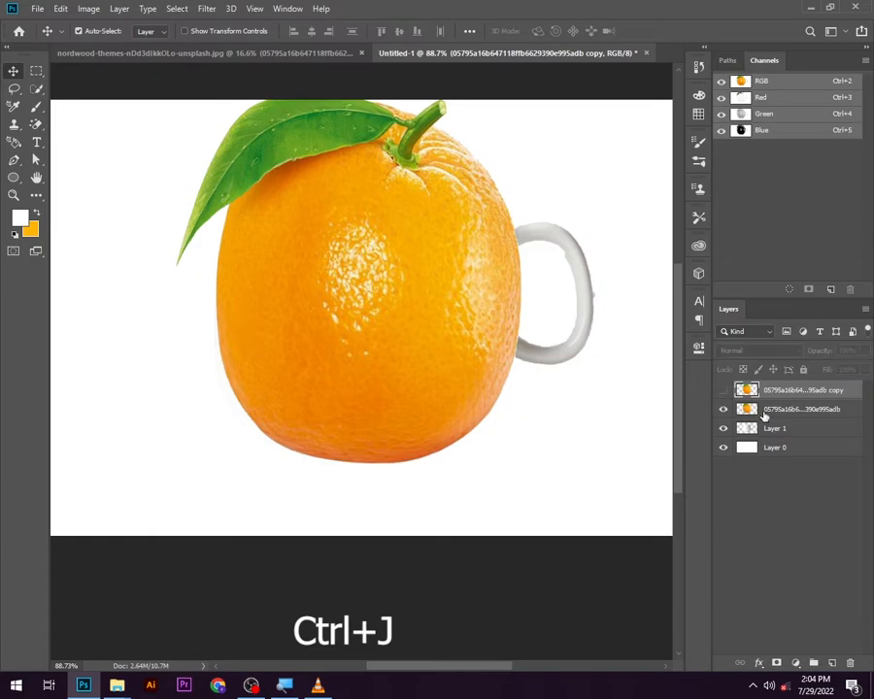
pyautogui.click(759, 411)
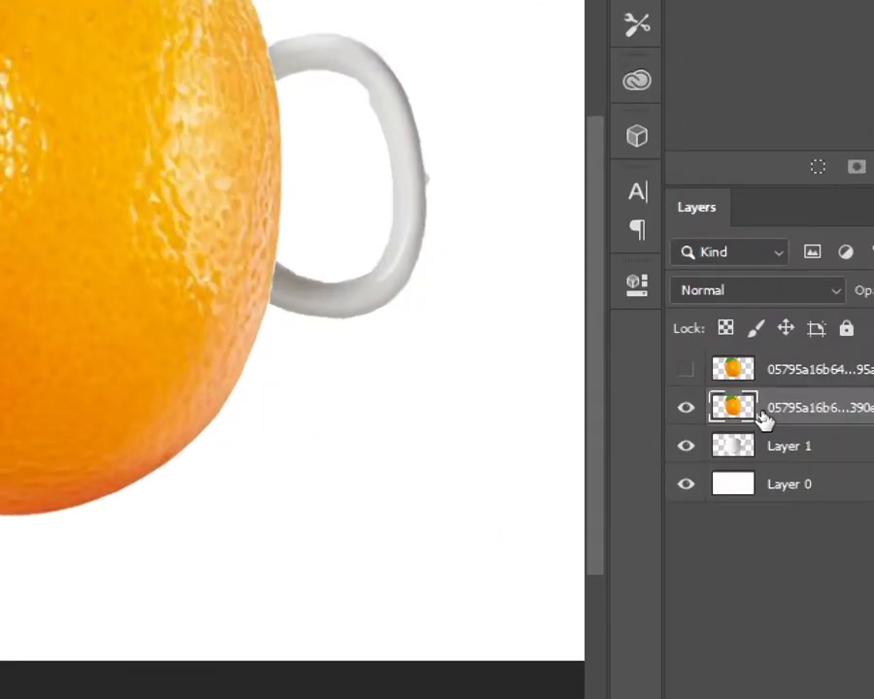
pyautogui.rightClick(762, 415)
pyautogui.click(583, 302)
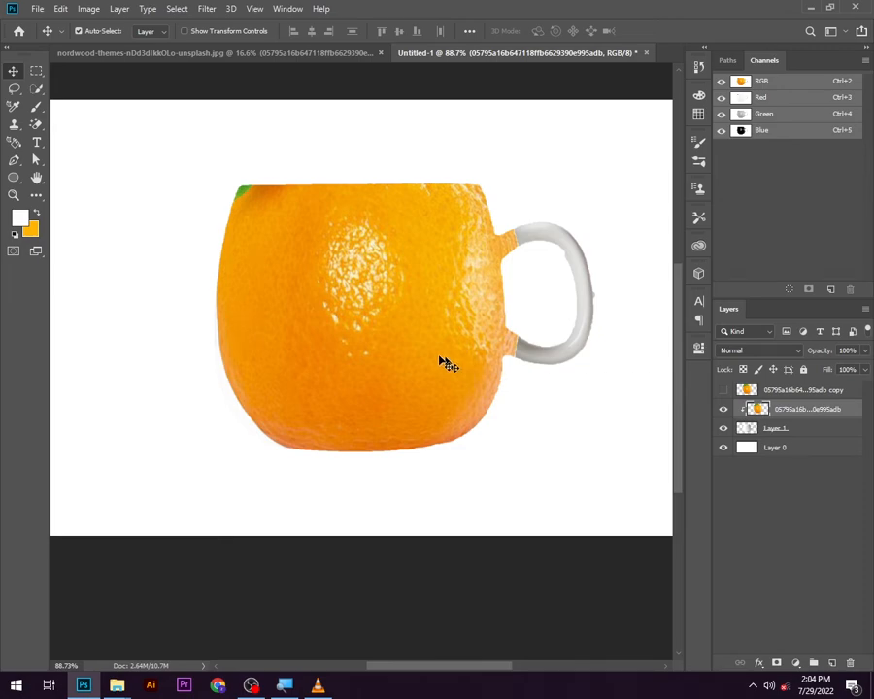
# Enlarge the clipped orange slightly toward its upper-left corner so the leaf no longer shows on the mug
pyautogui.hotkey('ctrl', 't')
pyautogui.moveTo(176, 93); pyautogui.dragTo(168, 85)
pyautogui.press('Return')
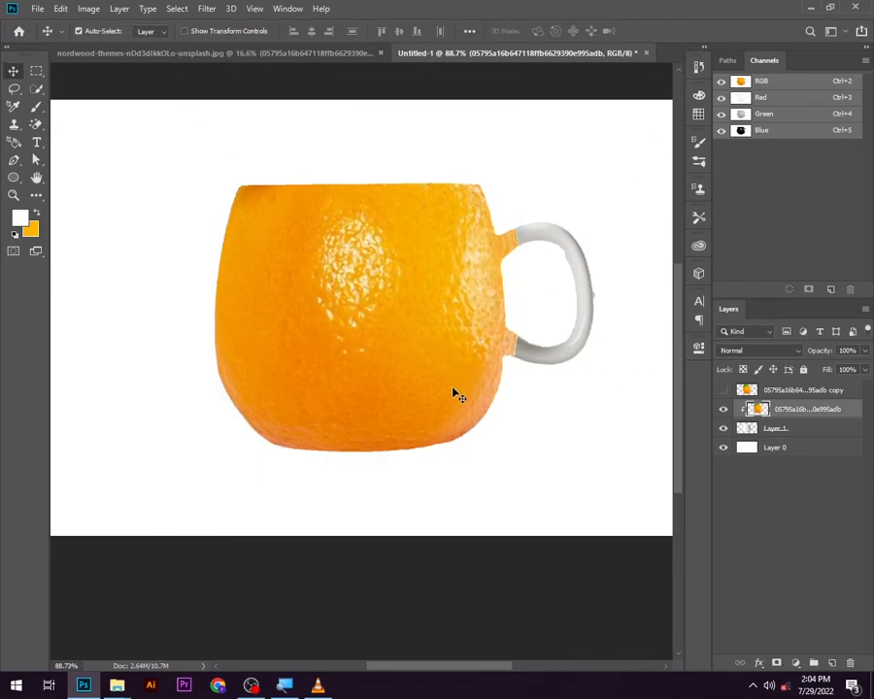
# Show the duplicate orange layer and clip it to the mug layer as well
pyautogui.scroll(-2, 458, 396)
pyautogui.click(722, 391)
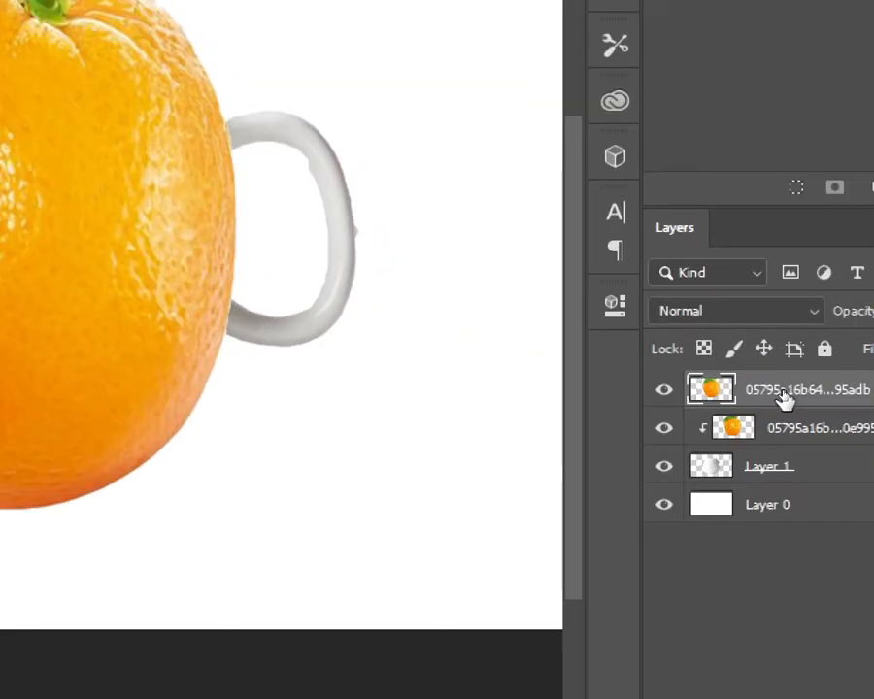
pyautogui.rightClick(781, 394)
pyautogui.click(654, 358)
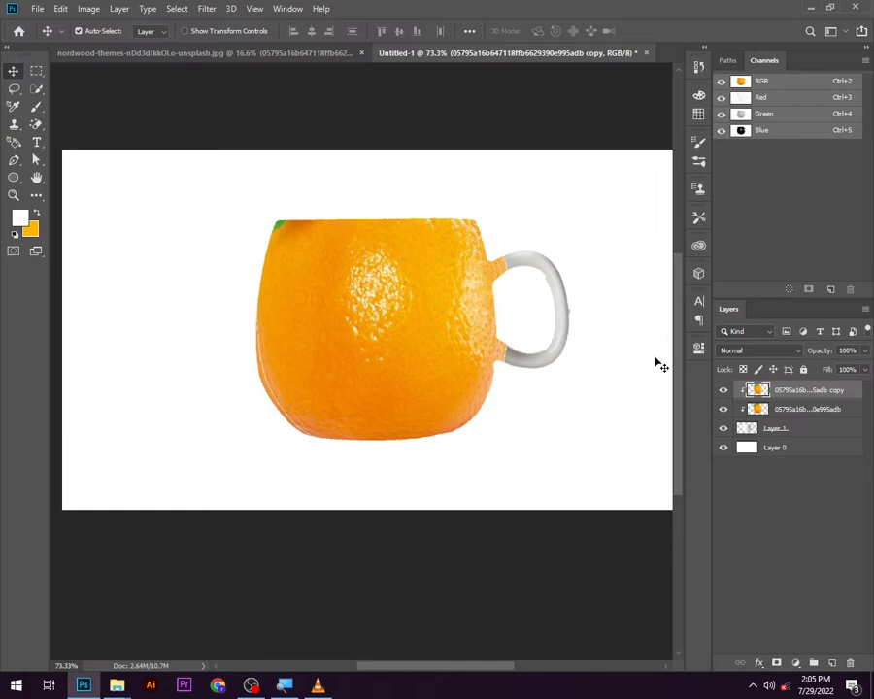
# Move the clipped orange copy right until its peel texture covers the whole mug handle
pyautogui.hotkey('shift', 'Right')
pyautogui.hotkey('shift', 'Right')
pyautogui.hotkey('shift', 'Right')
pyautogui.hotkey('shift', 'Right')
pyautogui.hotkey('shift', 'Right')
pyautogui.hotkey('shift', 'Right')
pyautogui.hotkey('shift', 'Right')
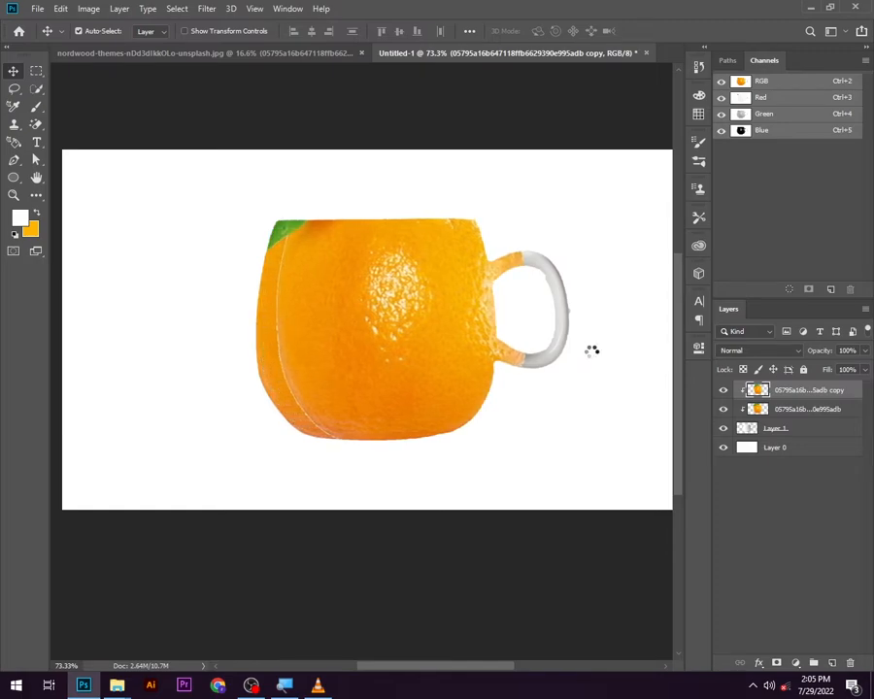
pyautogui.hotkey('shift', 'Right')
pyautogui.hotkey('shift', 'Right')
pyautogui.hotkey('shift', 'Right')
pyautogui.hotkey('shift', 'Right')
pyautogui.hotkey('shift', 'Right')
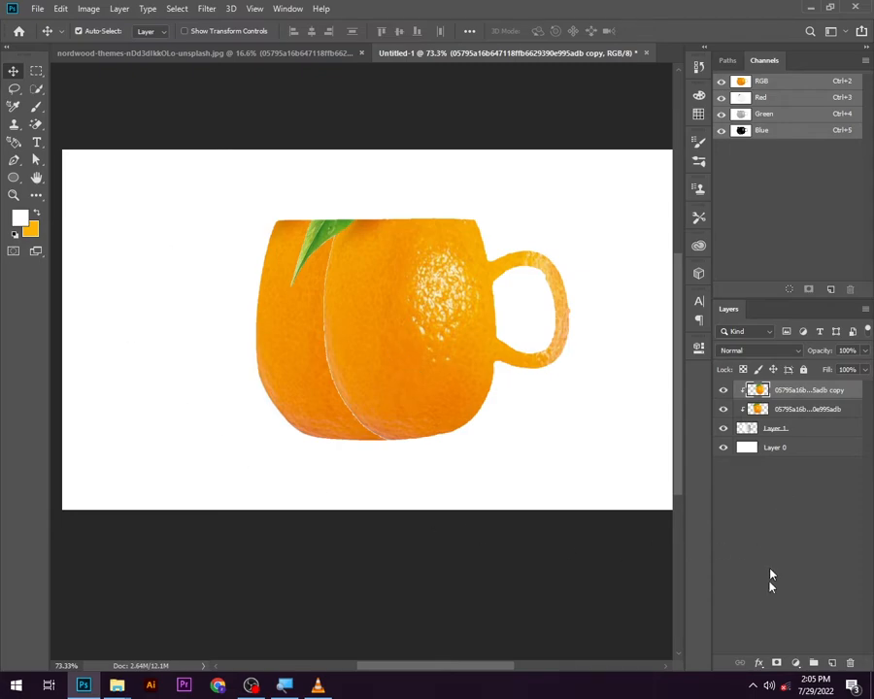
# Add a layer mask to the orange copy and brush black over its leaf and left edge to blend the seam
pyautogui.click(775, 664)
pyautogui.click(37, 126)
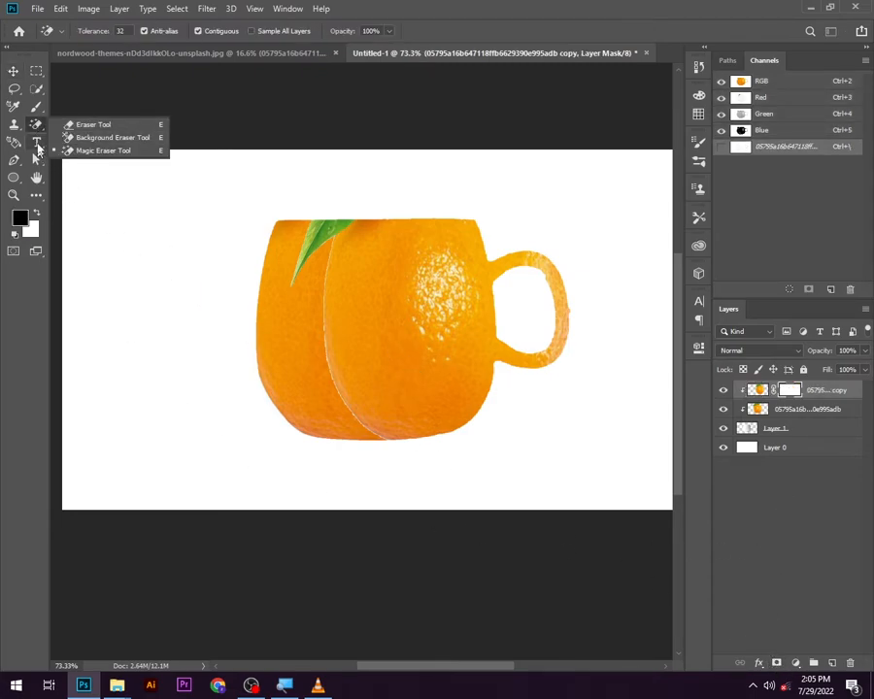
pyautogui.click(36, 106)
pyautogui.moveTo(288, 307)
pyautogui.mouseDown()
pyautogui.moveTo(343, 456)
pyautogui.moveTo(309, 251)
pyautogui.moveTo(300, 291)
pyautogui.moveTo(331, 202)
pyautogui.moveTo(350, 353)
pyautogui.moveTo(368, 252)
pyautogui.moveTo(387, 372)
pyautogui.moveTo(384, 202)
pyautogui.moveTo(400, 225)
pyautogui.moveTo(413, 398)
pyautogui.moveTo(404, 196)
pyautogui.moveTo(426, 262)
pyautogui.moveTo(372, 289)
pyautogui.mouseUp()
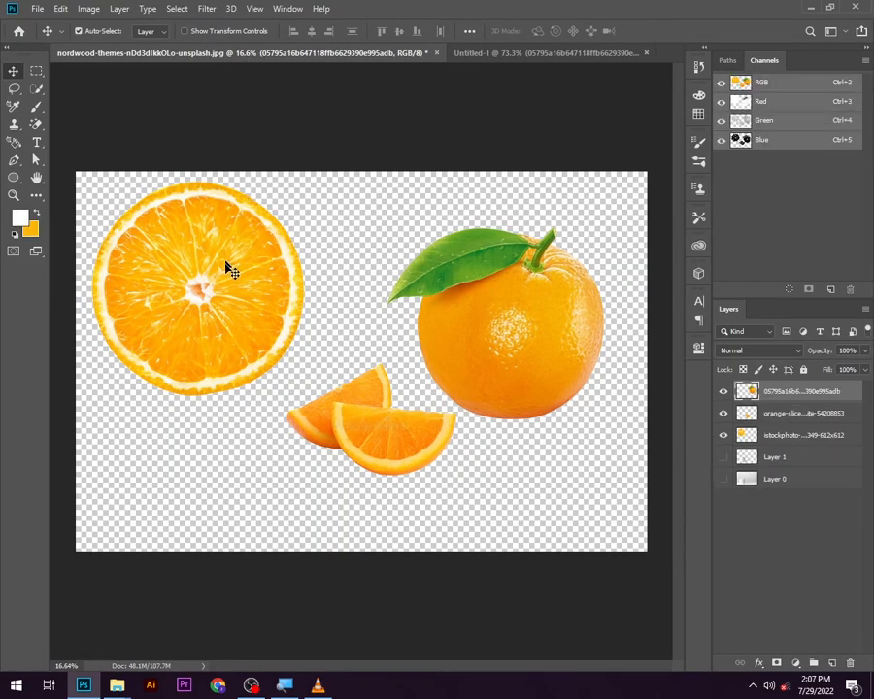
# Copy the round orange slice from the fruit document into the mug document and scale it down to about 12.5%
pyautogui.moveTo(227, 266); pyautogui.dragTo(359, 247)
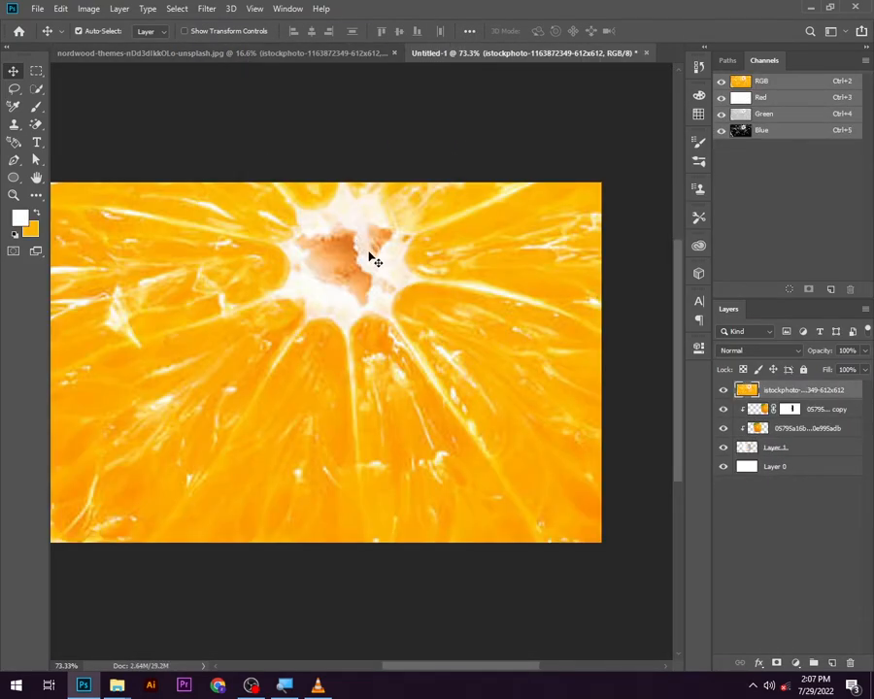
pyautogui.scroll(-2, 354, 314)
pyautogui.hotkey('ctrl', 't')
pyautogui.scroll(-1, 357, 361)
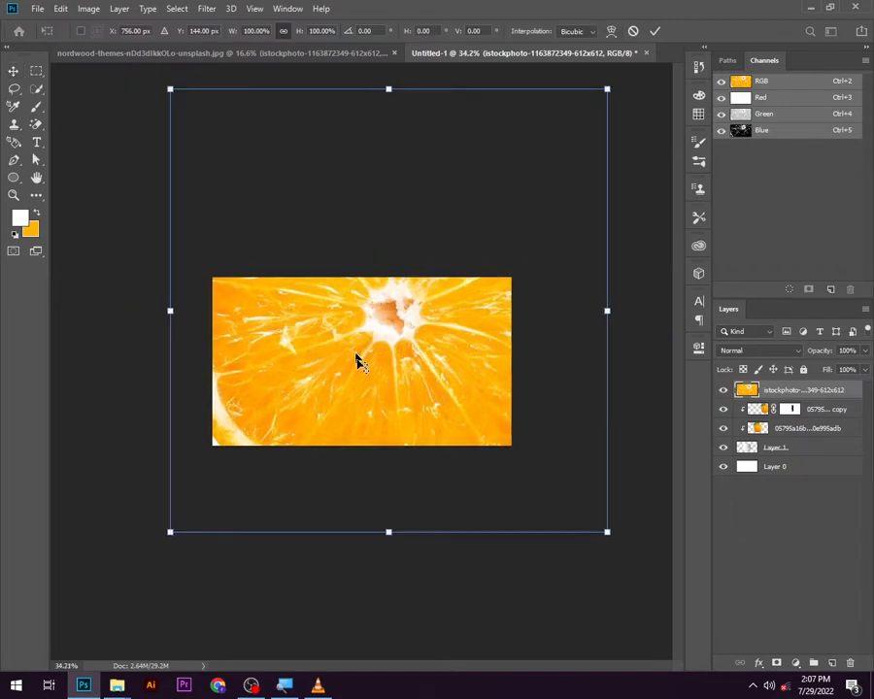
pyautogui.moveTo(613, 94); pyautogui.dragTo(371, 338)
pyautogui.scroll(1, 371, 338)
pyautogui.scroll(4, 371, 338)
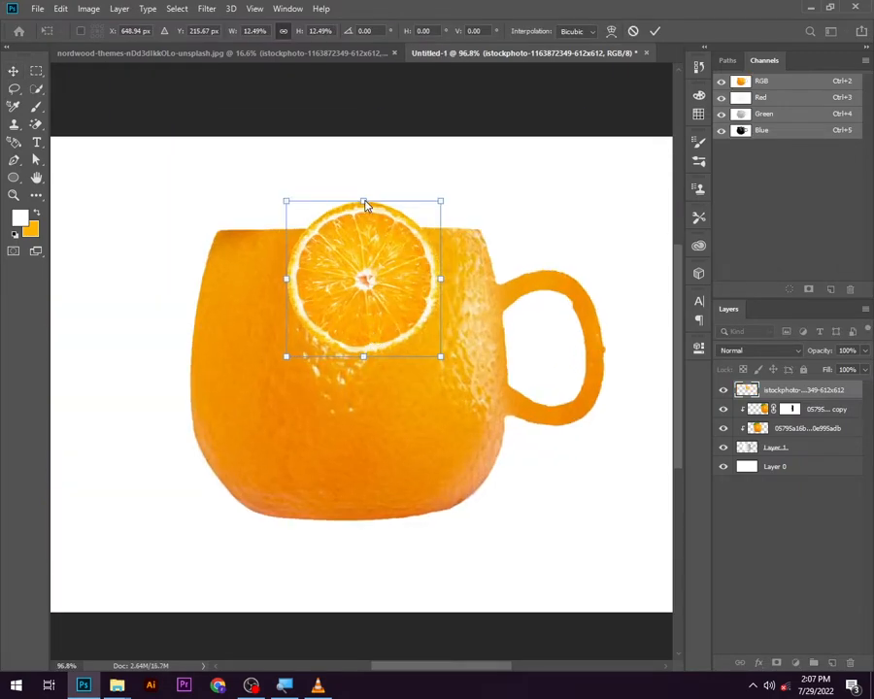
# Flatten the orange slice into an ellipse on the mug's rim, scaled to about 21.6% wide and 6% high
pyautogui.moveTo(364, 200); pyautogui.dragTo(314, 236)
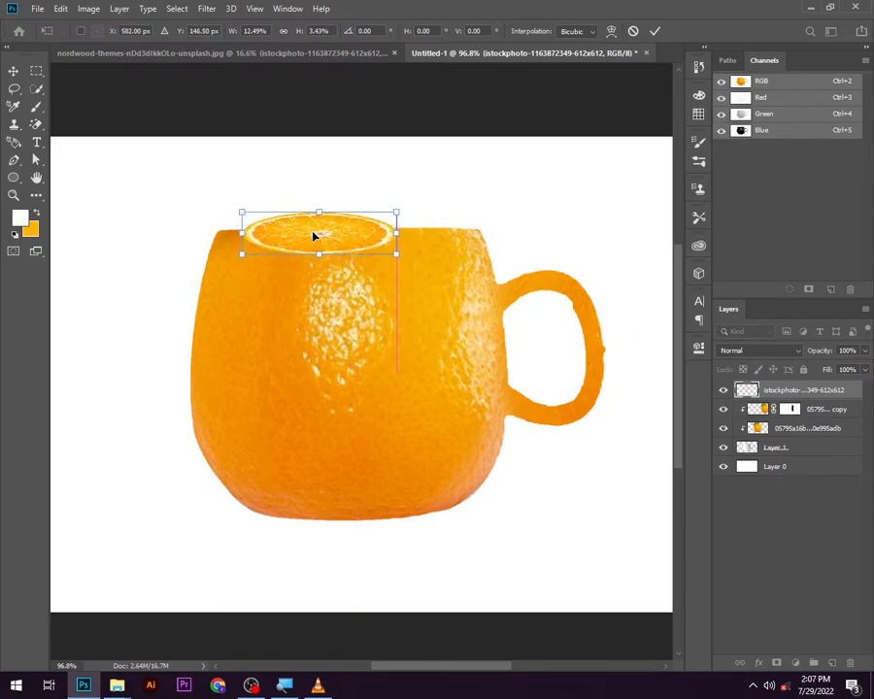
pyautogui.moveTo(397, 251); pyautogui.dragTo(466, 227)
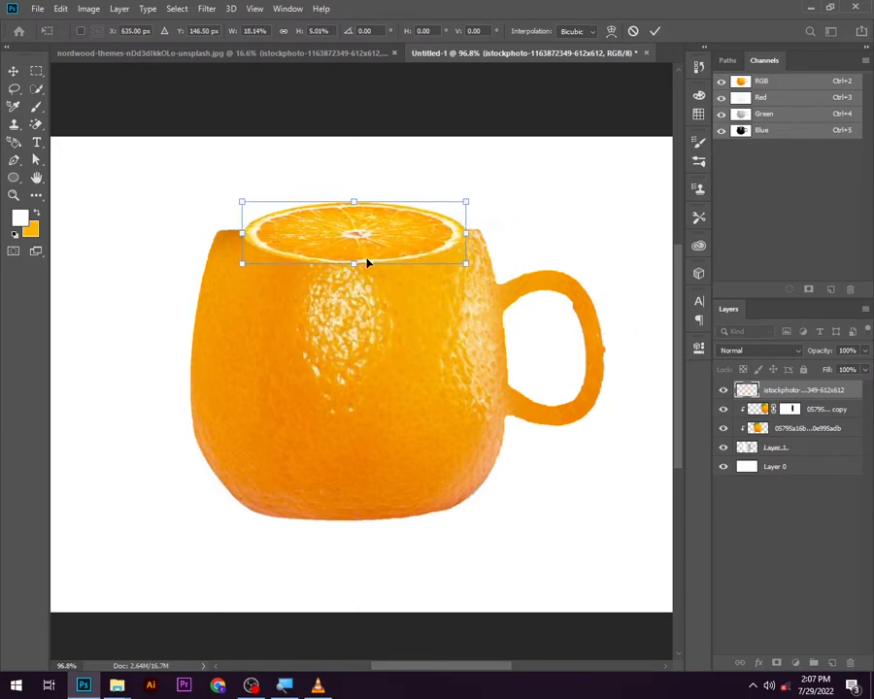
pyautogui.scroll(2, 366, 260)
pyautogui.hotkey('alt', 'space')
pyautogui.press('Escape')
pyautogui.scroll(1, 359, 313)
pyautogui.moveTo(184, 250); pyautogui.dragTo(142, 247)
pyautogui.moveTo(511, 252); pyautogui.dragTo(535, 251)
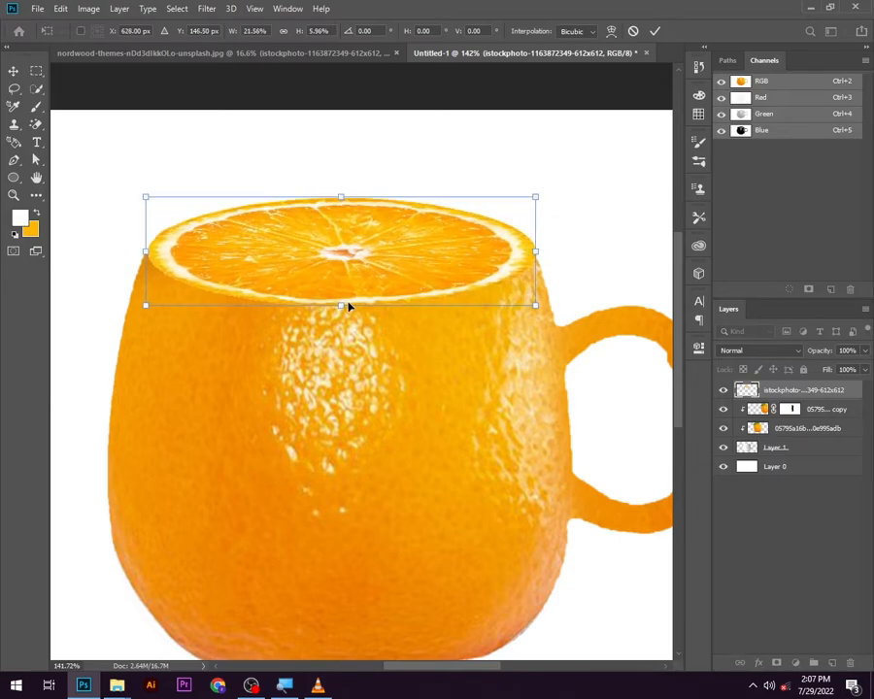
# Flatten the slice further to about 21.1% wide and 3% high to match the rim's perspective
pyautogui.moveTo(341, 304)
pyautogui.mouseDown()
pyautogui.moveTo(338, 250)
pyautogui.moveTo(328, 285)
pyautogui.moveTo(340, 279)
pyautogui.mouseUp()
pyautogui.moveTo(535, 197); pyautogui.dragTo(525, 204)
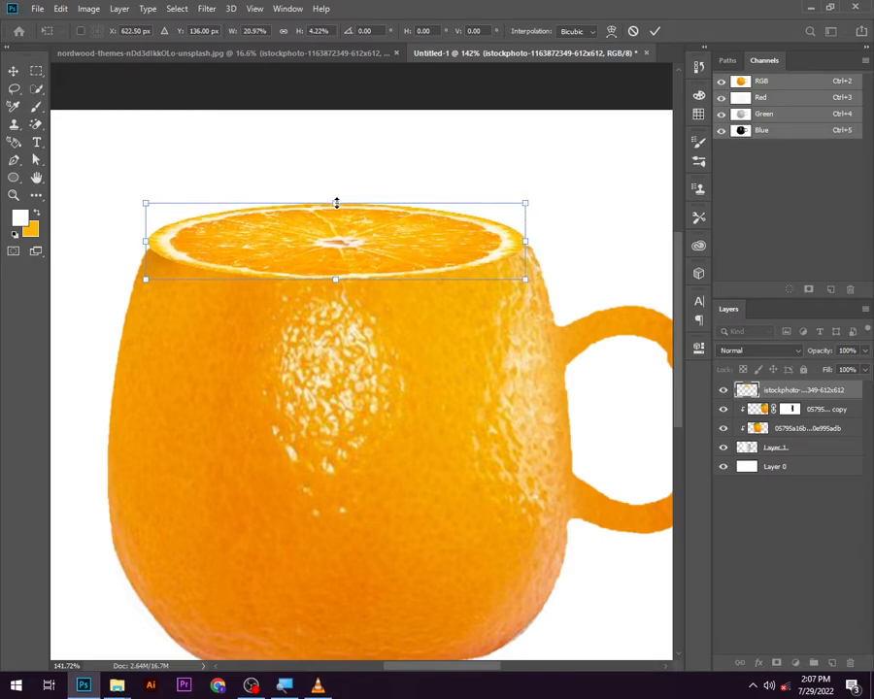
pyautogui.hotkey('ctrl', '+')
pyautogui.moveTo(350, 290); pyautogui.dragTo(352, 263)
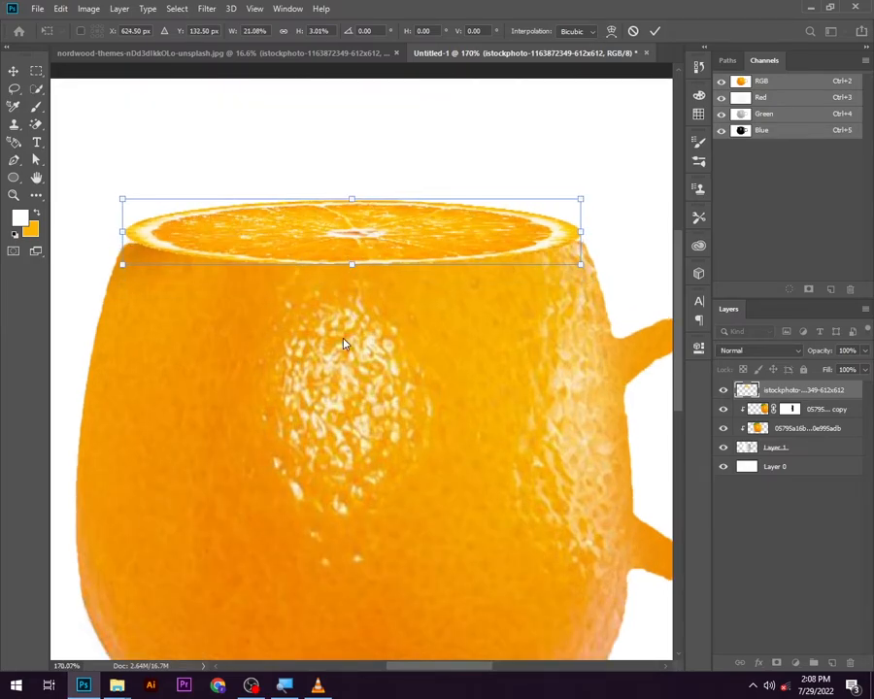
# Nudge the flattened slice down 14 px and a net 3 px left to align it with the mug's rim
pyautogui.press('Down')
pyautogui.press('Down')
pyautogui.press('Down')
pyautogui.press('Down')
pyautogui.press('Down')
pyautogui.press('Down')
pyautogui.press('Down')
pyautogui.press('Down')
pyautogui.press('Down')
pyautogui.press('Down')
pyautogui.press('Down')
pyautogui.press('Down')
pyautogui.press('Down')
pyautogui.press('Down')
pyautogui.press('Right')
pyautogui.press('Right')
pyautogui.press('Right')
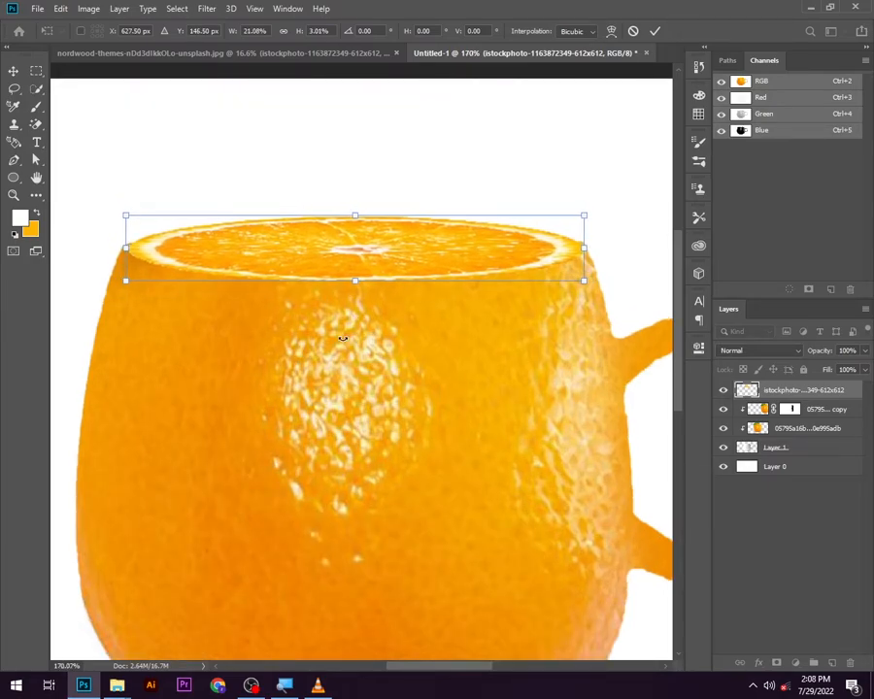
pyautogui.press('Left')
pyautogui.press('Left')
pyautogui.press('Left')
pyautogui.press('Left')
pyautogui.press('Left')
pyautogui.press('Left')
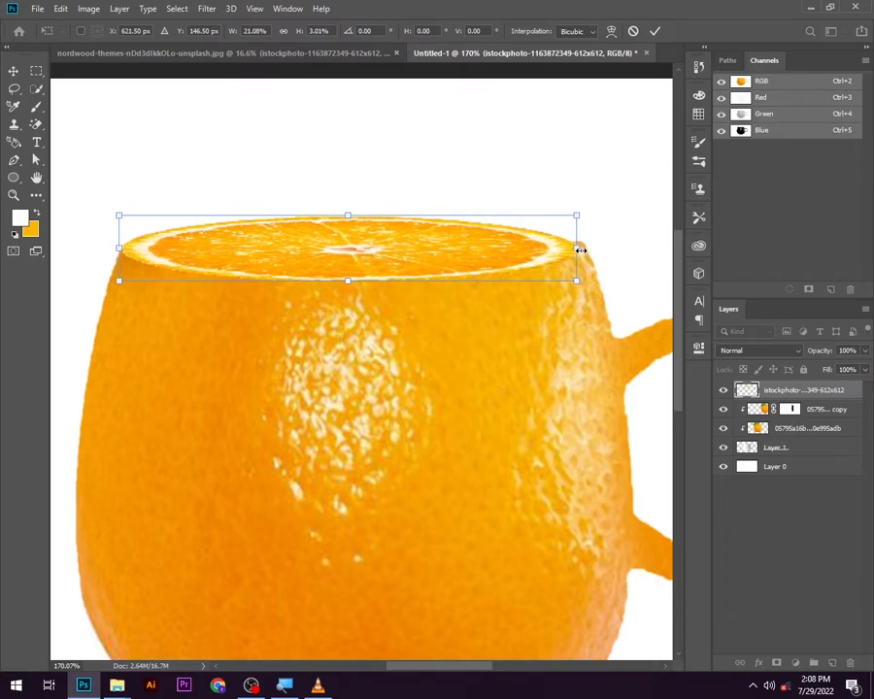
# Resize the slice to about 21.3% wide and 3.3% high, apply the transform, and nudge it down 2 px and slightly right
pyautogui.moveTo(582, 215); pyautogui.dragTo(583, 210)
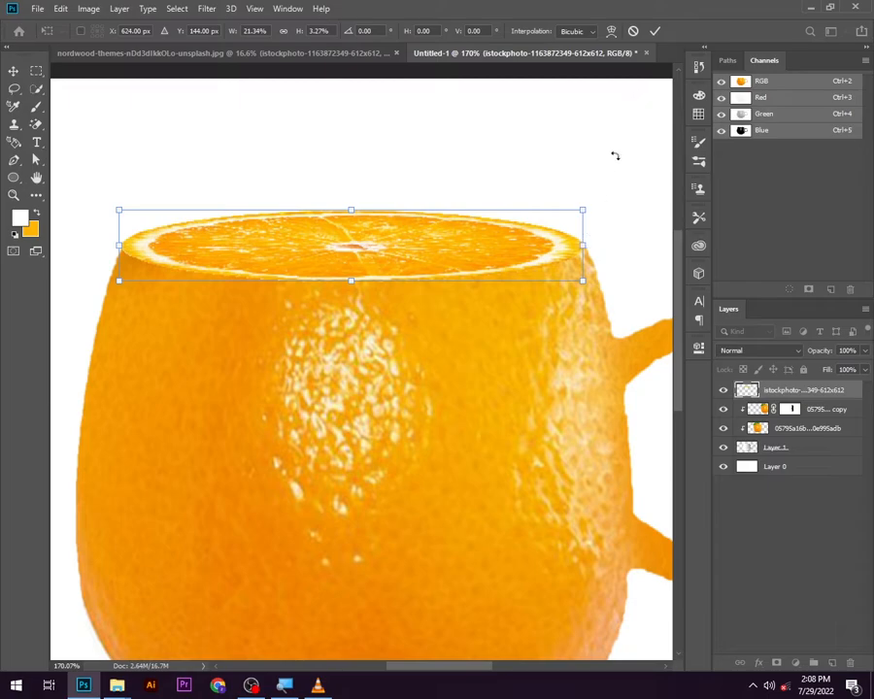
pyautogui.click(656, 31)
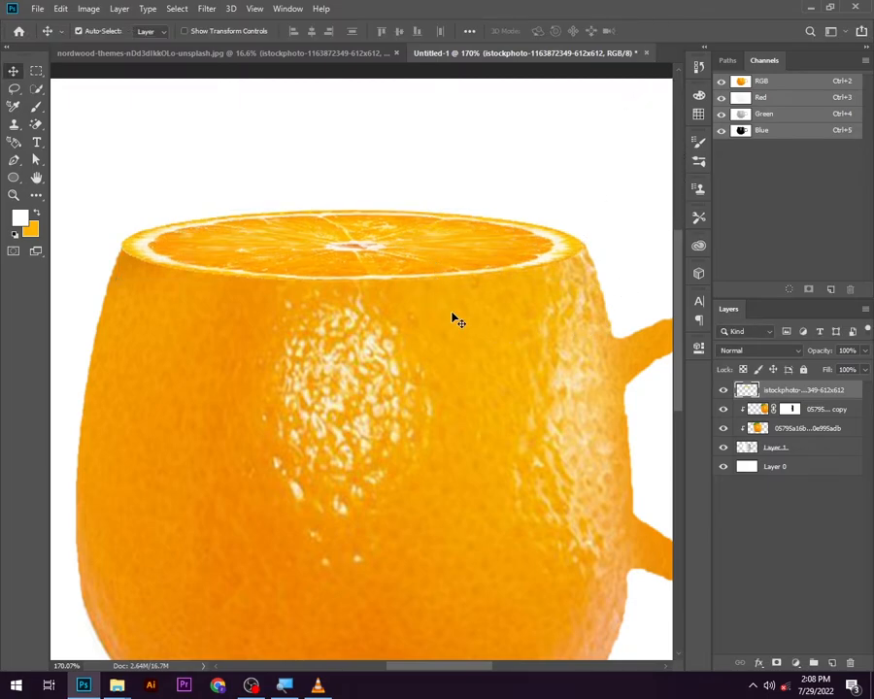
pyautogui.press('Down')
pyautogui.press('Down')
pyautogui.press('Right')
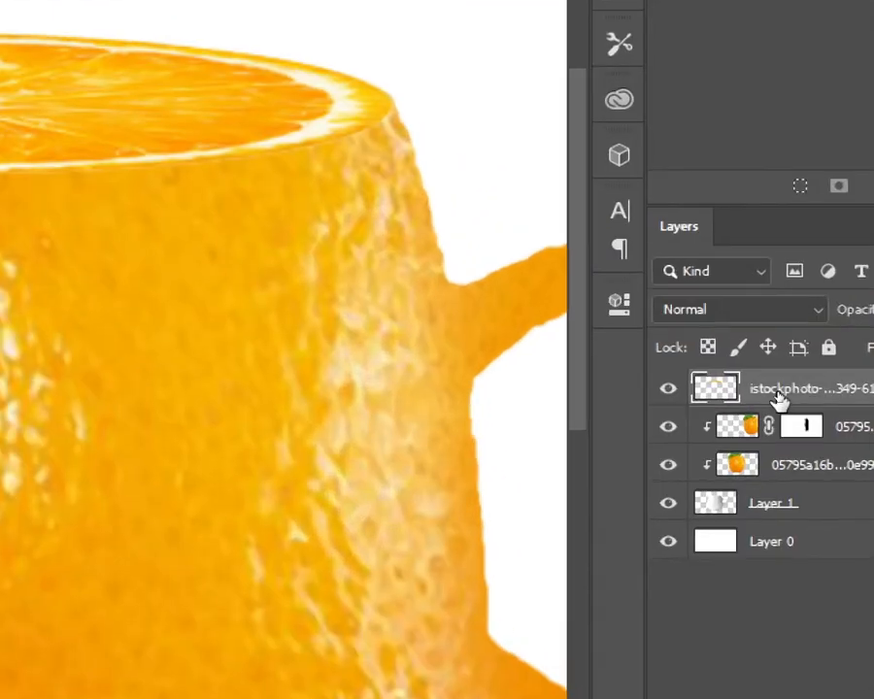
# Clip the orange slice layer to the mug and warp its middle and side points slightly downward to follow the rim
pyautogui.rightClick(777, 394)
pyautogui.click(651, 354)
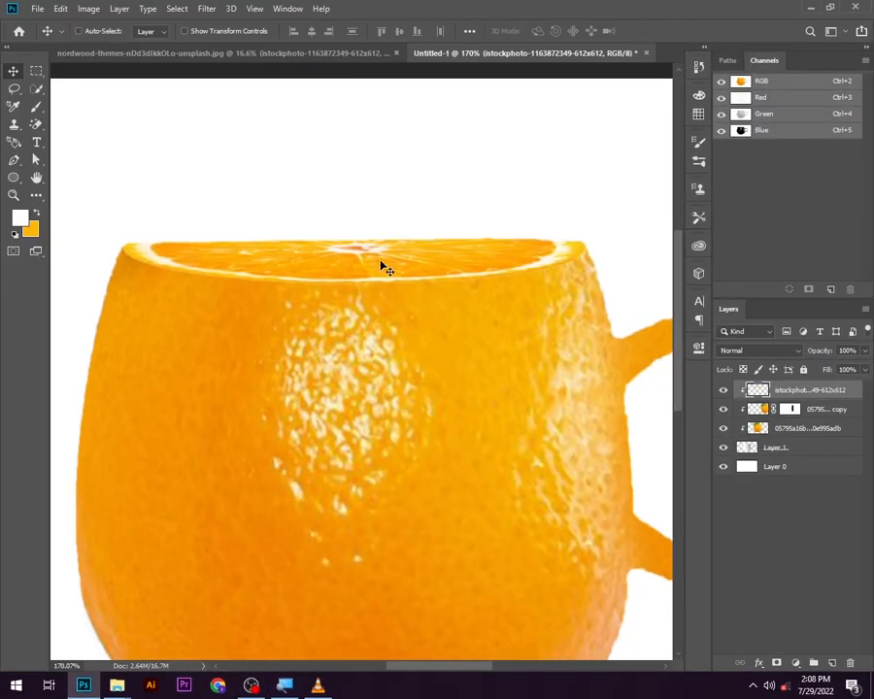
pyautogui.hotkey('ctrl', 't')
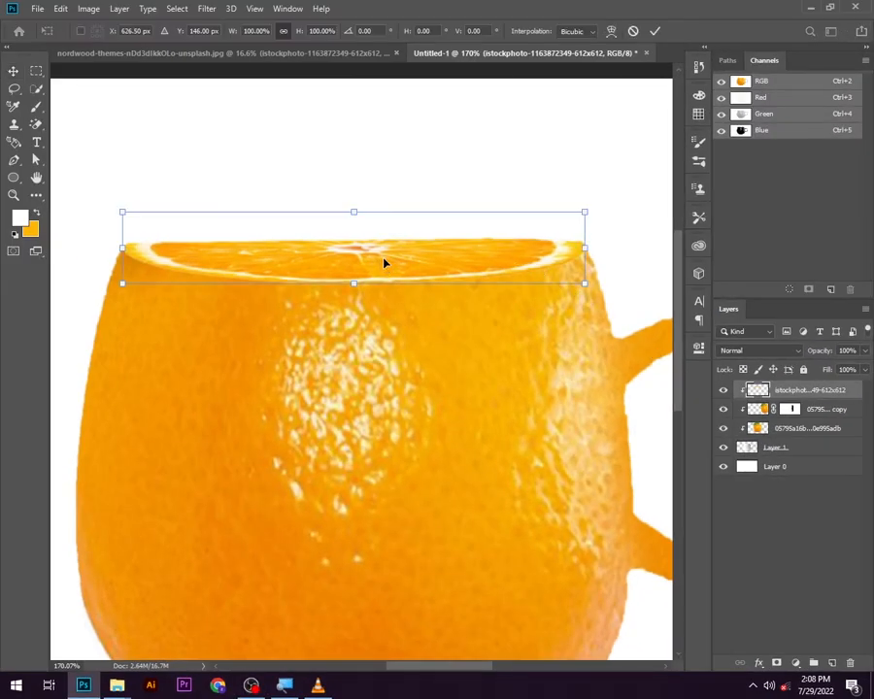
pyautogui.rightClick(383, 259)
pyautogui.click(418, 343)
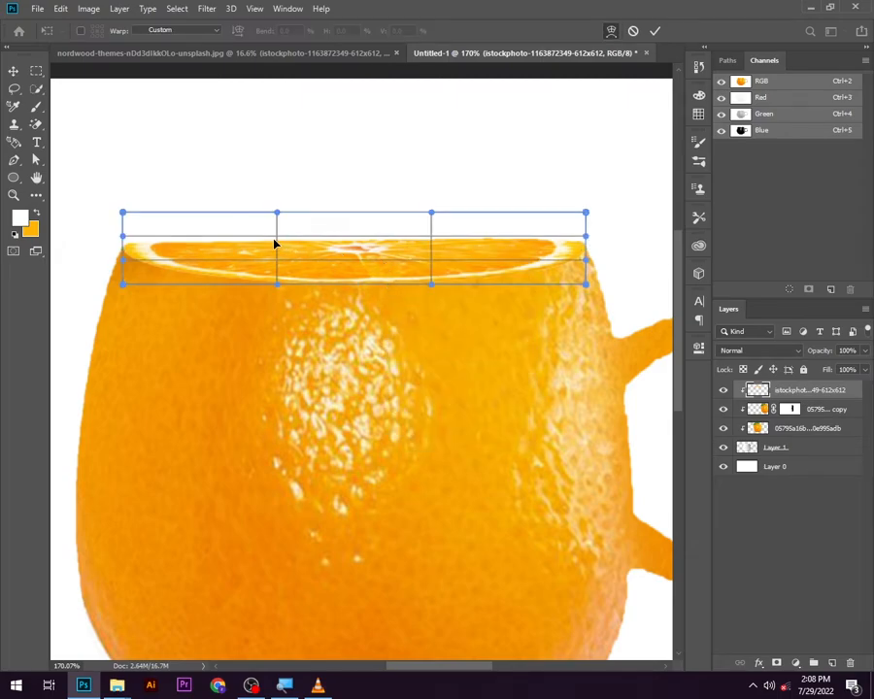
pyautogui.scroll(3, 274, 244)
pyautogui.moveTo(278, 239); pyautogui.dragTo(279, 247)
pyautogui.moveTo(90, 235); pyautogui.dragTo(90, 241)
pyautogui.moveTo(471, 247); pyautogui.dragTo(464, 253)
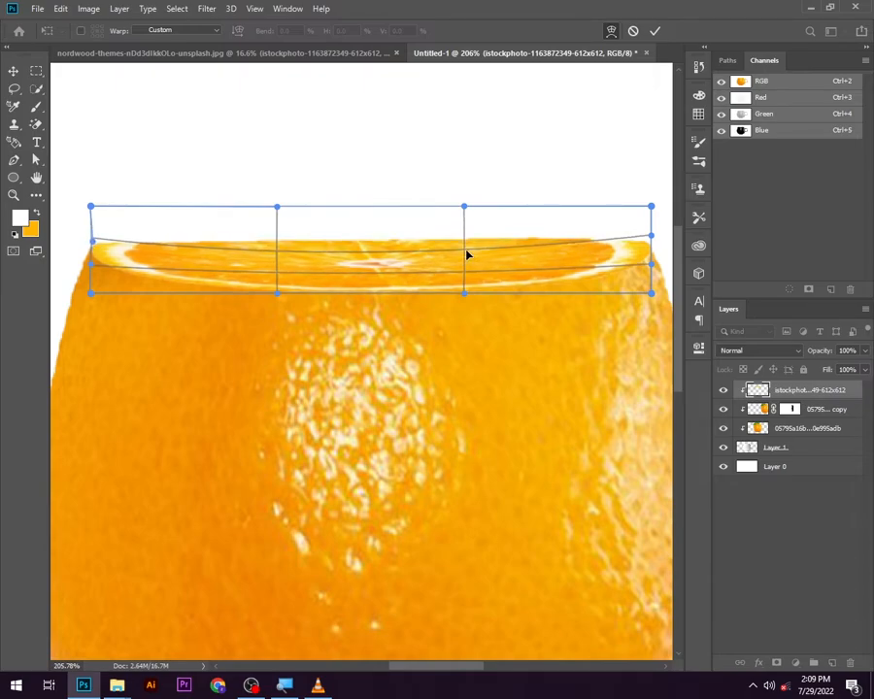
pyautogui.moveTo(650, 238); pyautogui.dragTo(650, 246)
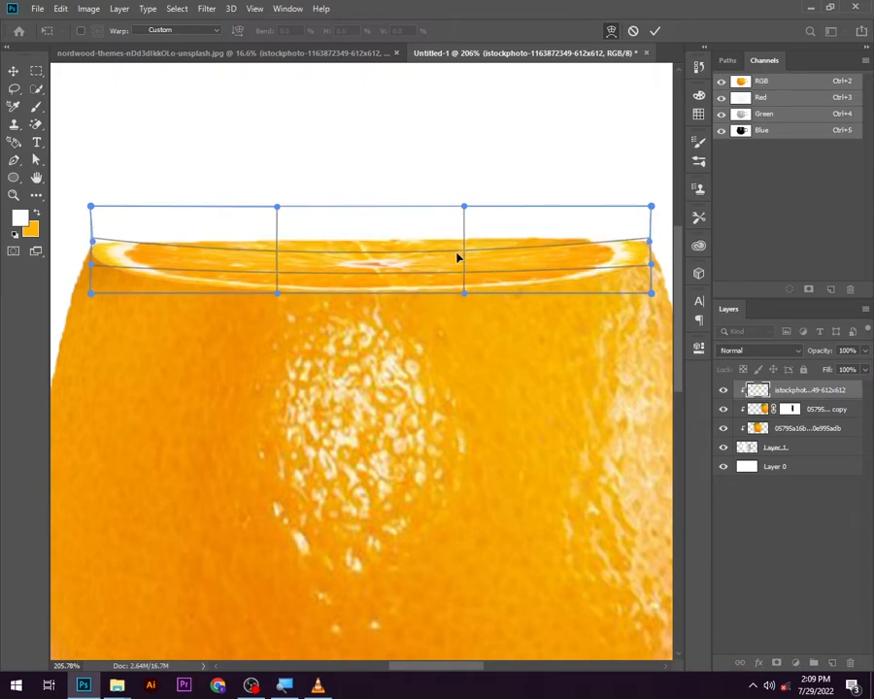
pyautogui.click(656, 31)
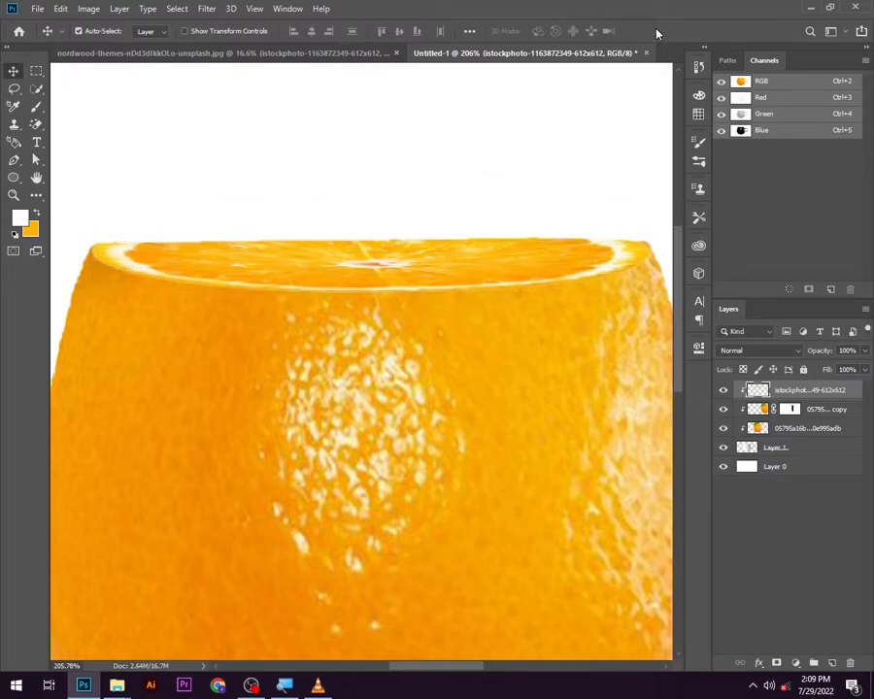
# Group all the mug layers above the white background layer
pyautogui.scroll(-6, 487, 234)
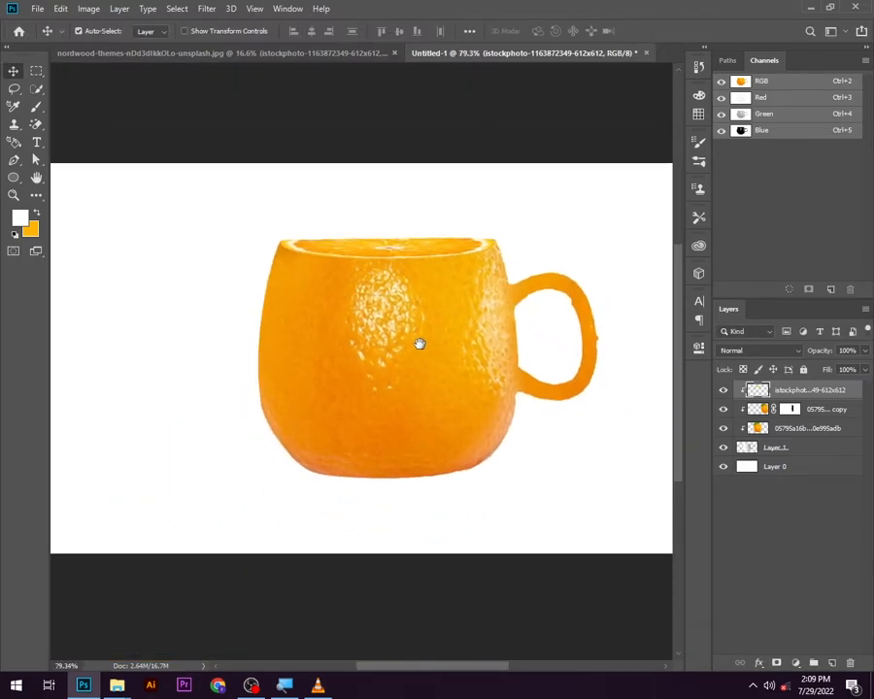
pyautogui.hotkey('ctrl', 'g')
pyautogui.click(737, 390)
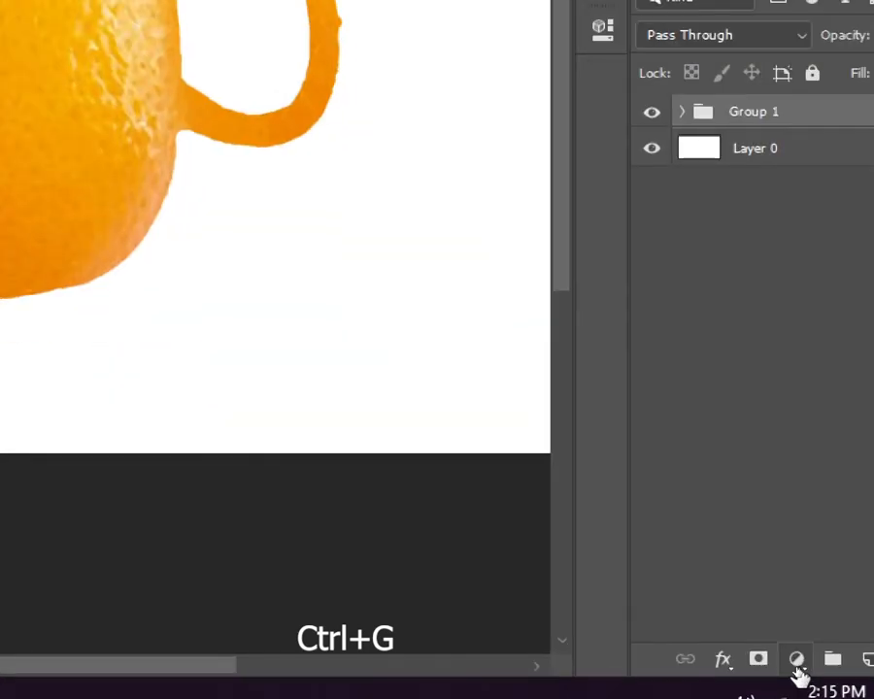
# Add a Levels adjustment clipped to the mug group, with the input black at 47 and the output white at 205
pyautogui.click(794, 664)
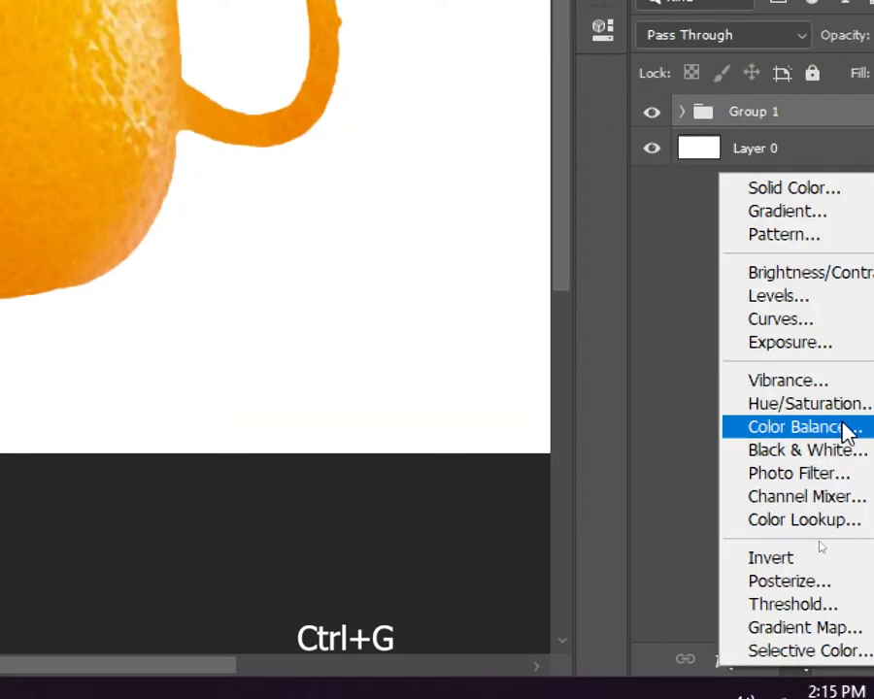
pyautogui.click(861, 312)
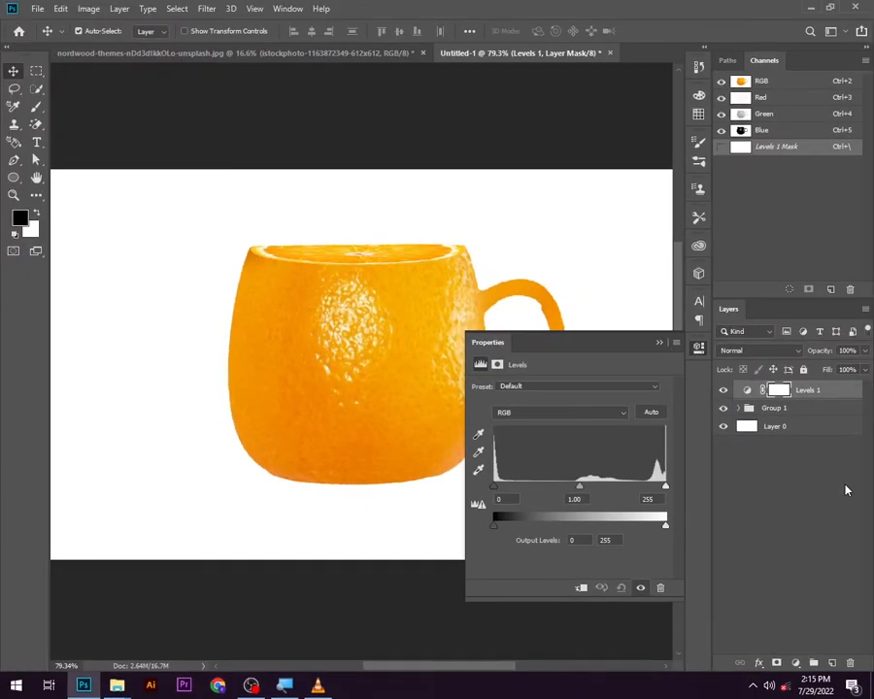
pyautogui.moveTo(665, 526); pyautogui.dragTo(594, 530)
pyautogui.moveTo(500, 494); pyautogui.dragTo(524, 493)
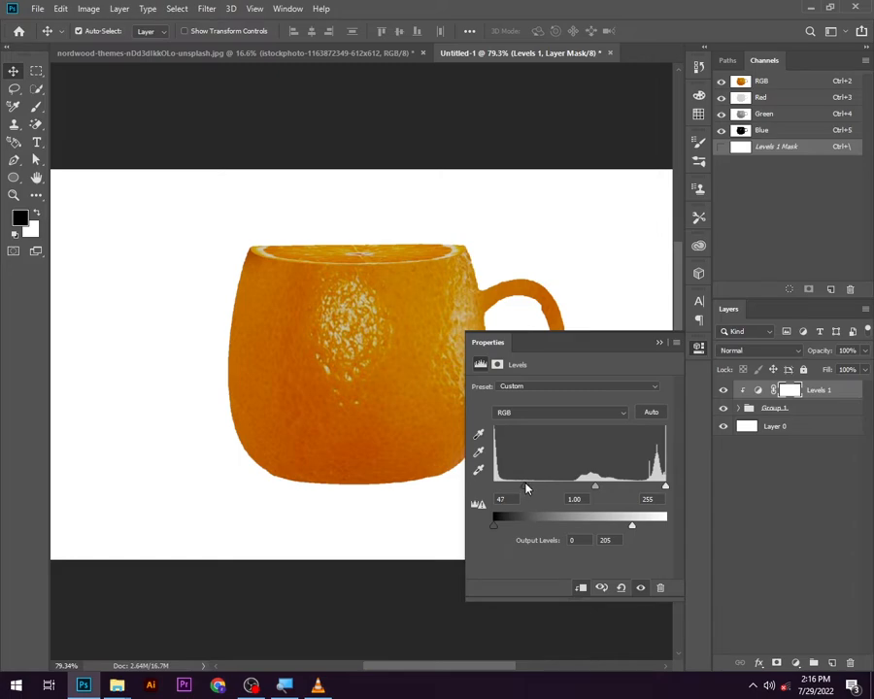
pyautogui.click(660, 343)
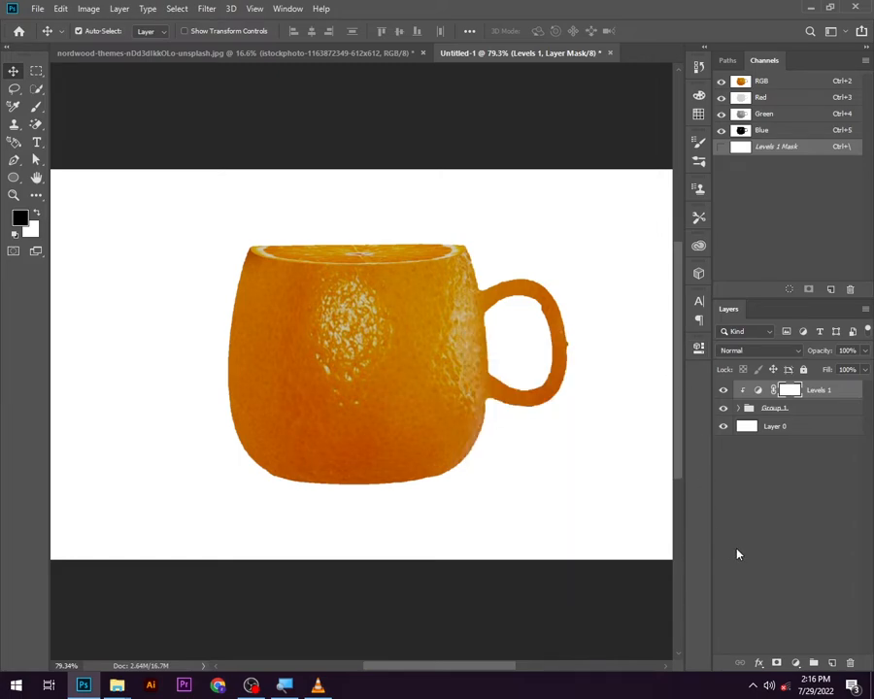
# Invert the Levels mask and paint shading in white along the mug's lower right side at 61% opacity and 58% flow
pyautogui.hotkey('ctrl', 'i')
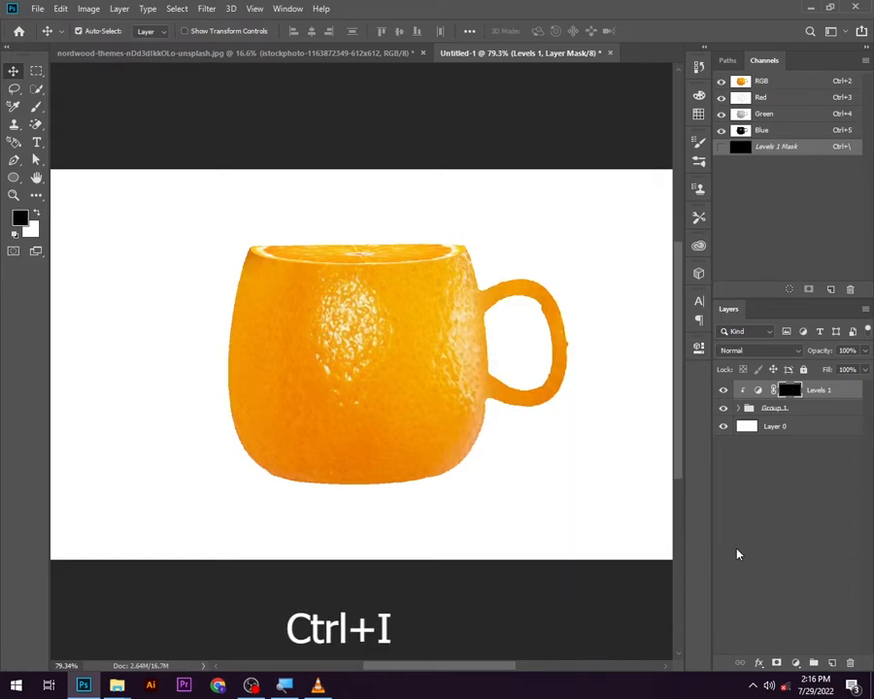
pyautogui.click(36, 107)
pyautogui.press('x')
pyautogui.click(312, 35)
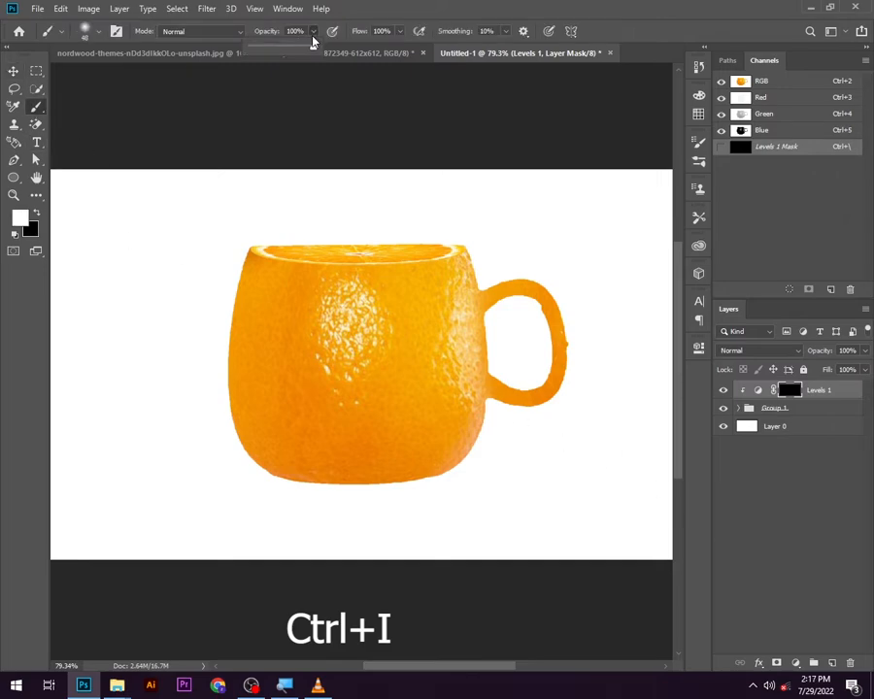
pyautogui.click(399, 31)
pyautogui.moveTo(404, 45); pyautogui.dragTo(373, 45)
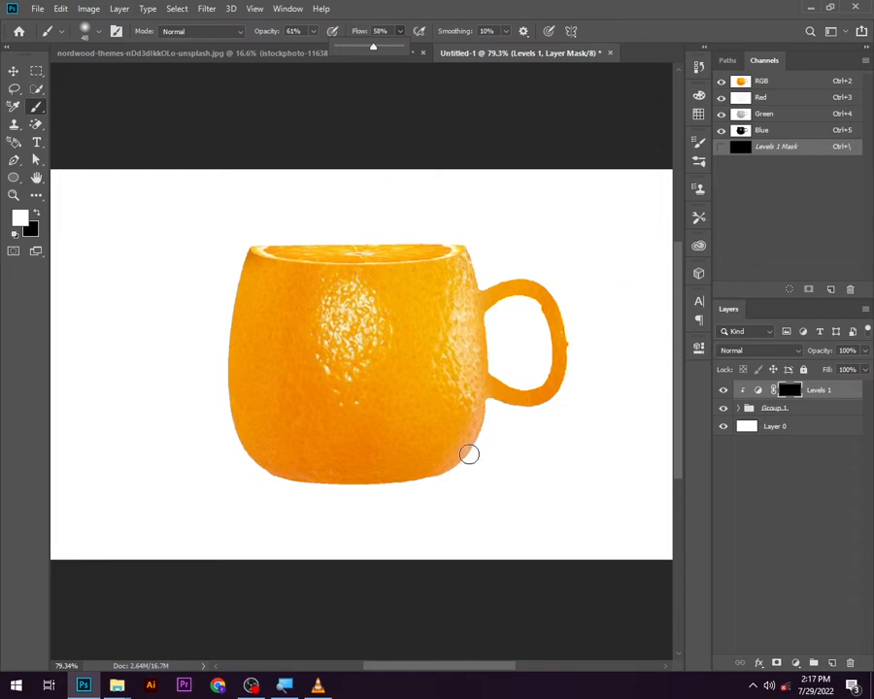
pyautogui.moveTo(469, 453)
pyautogui.mouseDown()
pyautogui.moveTo(429, 466)
pyautogui.moveTo(550, 364)
pyautogui.moveTo(486, 292)
pyautogui.mouseUp()
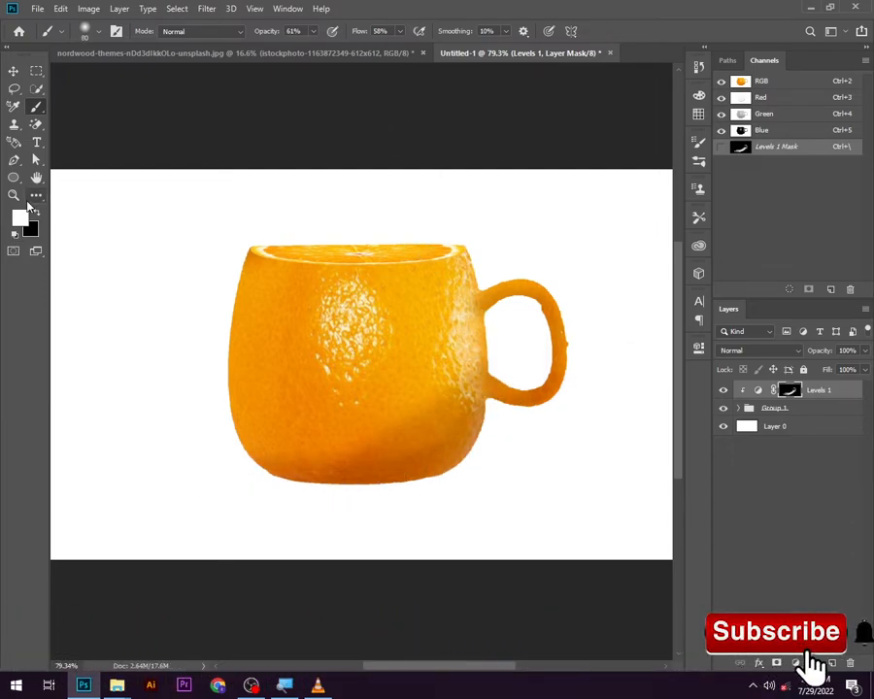
pyautogui.press('x')
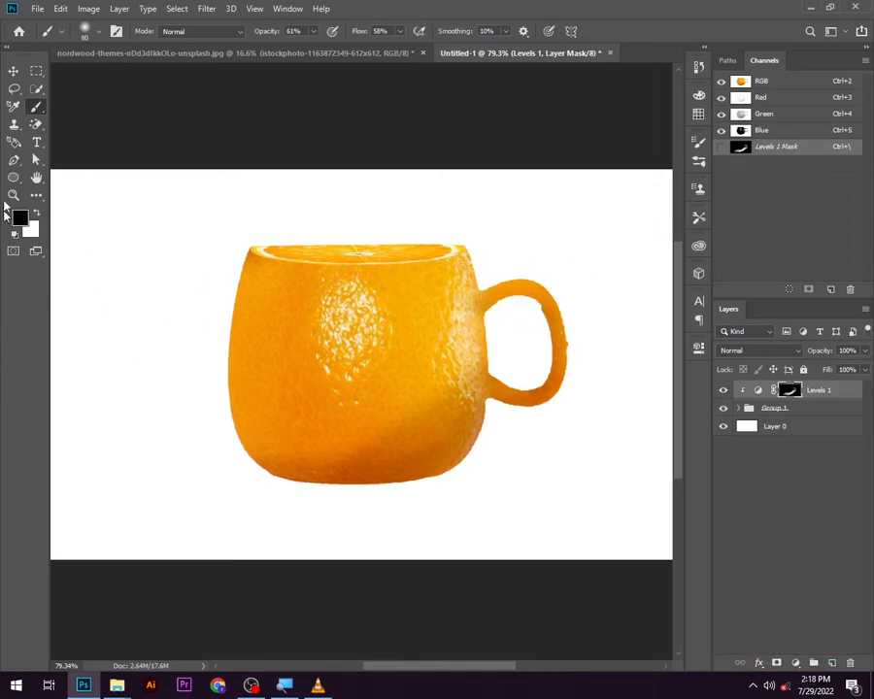
# On a new layer, draw a thin crescent path along the upper curve of the handle and fill it with white
pyautogui.click(15, 161)
pyautogui.scroll(2, 483, 323)
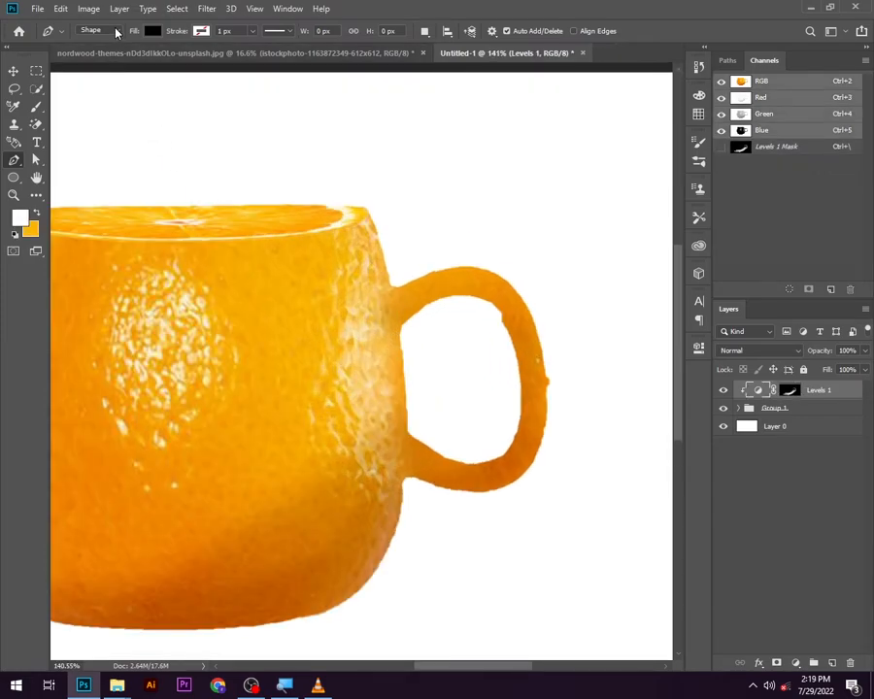
pyautogui.click(115, 30)
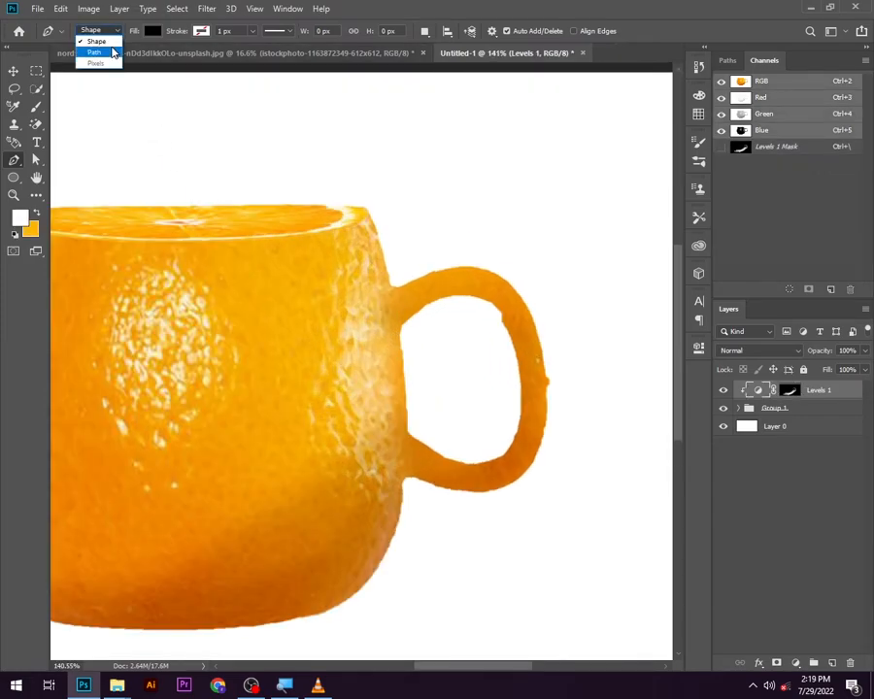
pyautogui.click(93, 51)
pyautogui.click(831, 662)
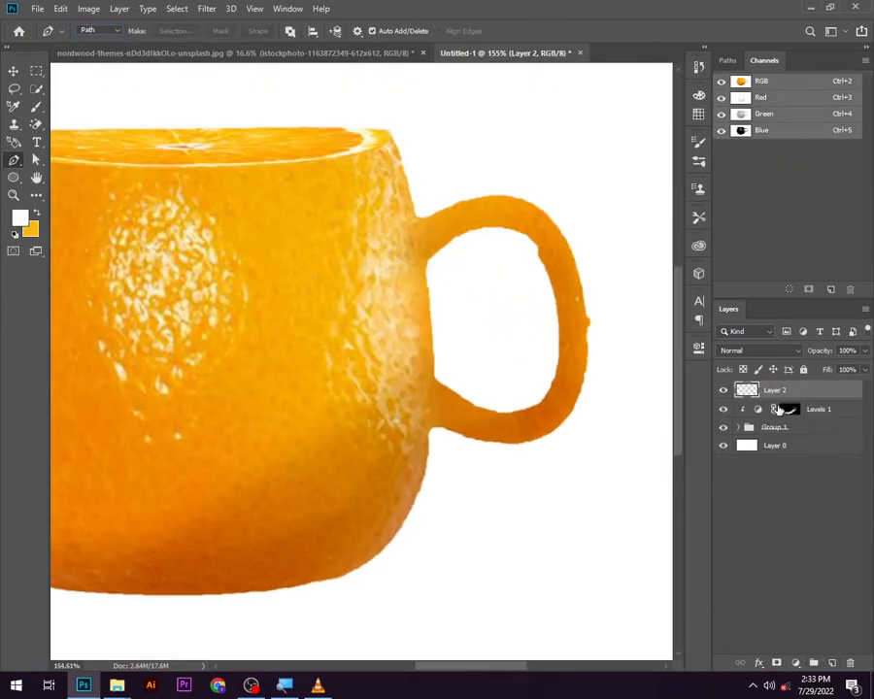
pyautogui.click(433, 229)
pyautogui.moveTo(520, 209); pyautogui.dragTo(573, 235)
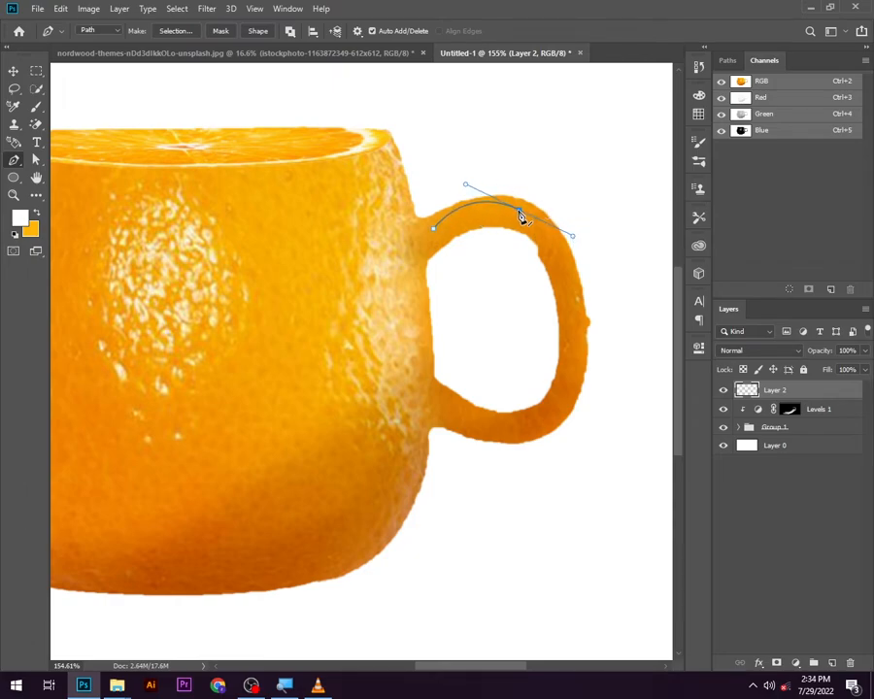
pyautogui.moveTo(434, 233); pyautogui.dragTo(390, 265)
pyautogui.hotkey('ctrl', 'Return')
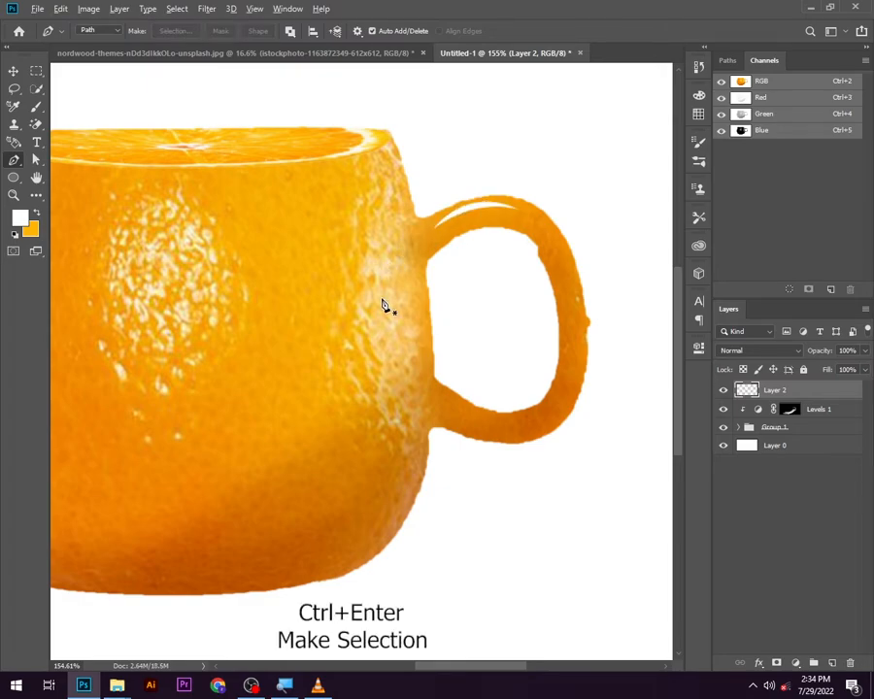
# Draw a thin curved highlight path just below the right half of the rim, fill it with white and deselect
pyautogui.keyDown('alt'); pyautogui.scroll(-2, 386, 303); pyautogui.keyUp('alt')
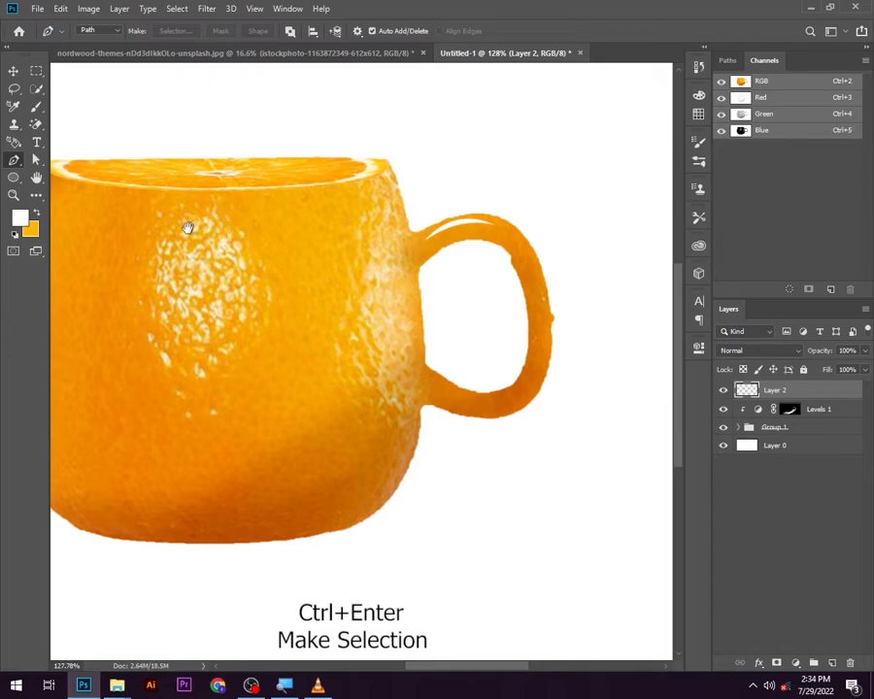
pyautogui.moveTo(188, 227); pyautogui.dragTo(273, 255)
pyautogui.click(301, 230)
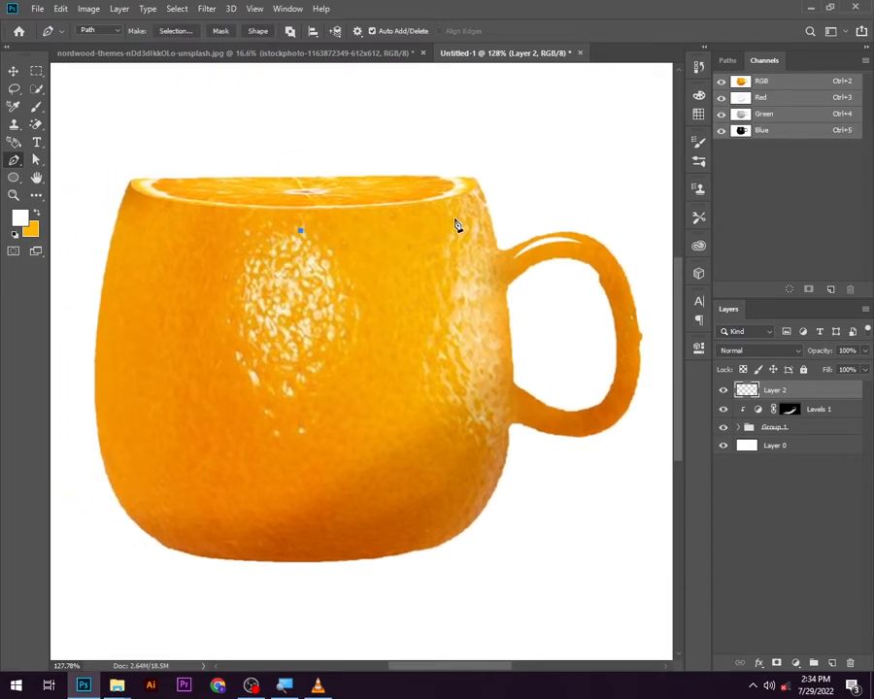
pyautogui.moveTo(454, 220); pyautogui.dragTo(558, 246)
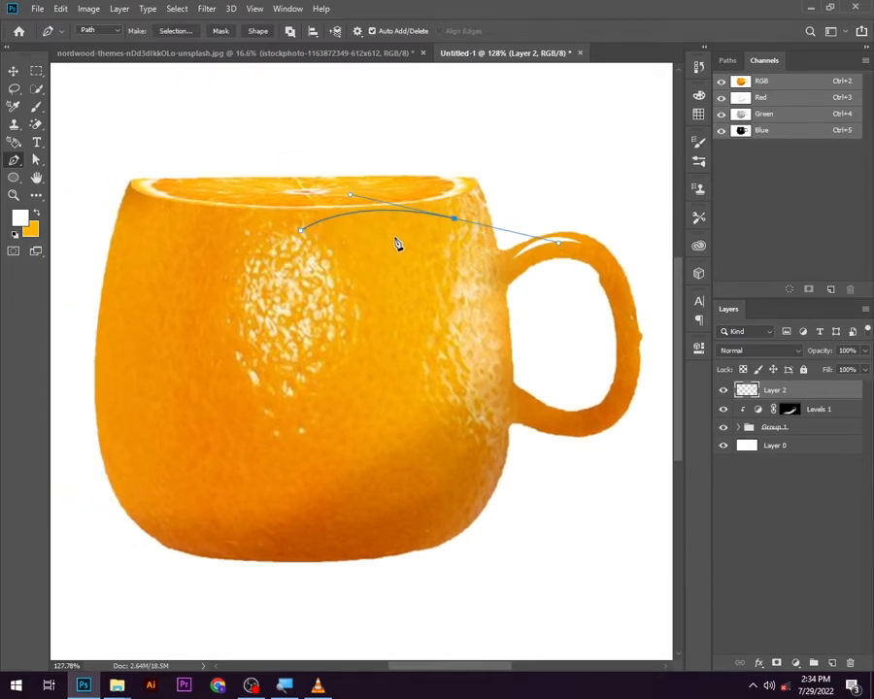
pyautogui.keyDown('alt'); pyautogui.click(455, 220); pyautogui.keyUp('alt')
pyautogui.click(301, 232)
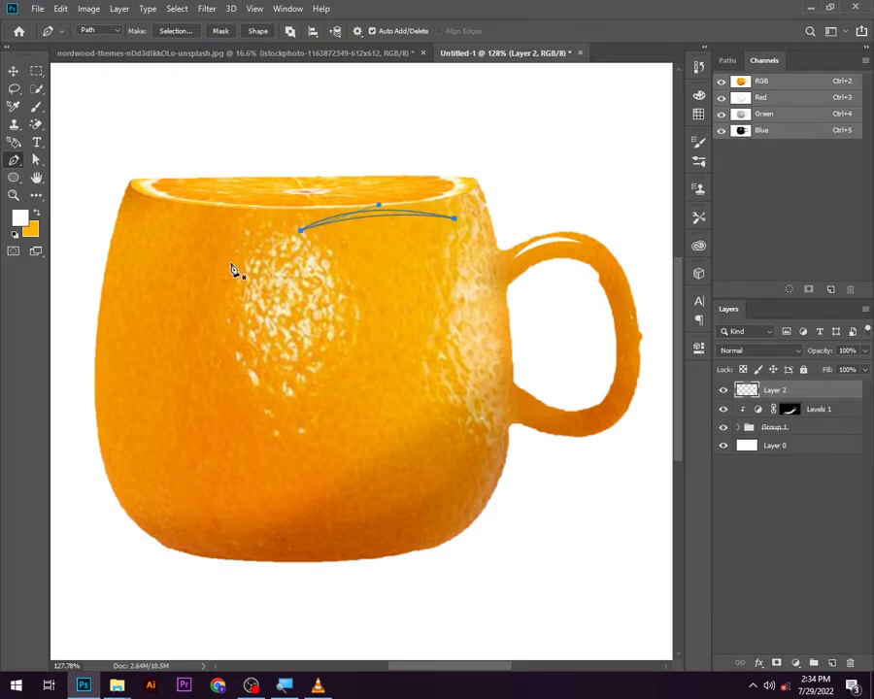
pyautogui.hotkey('ctrl', 'Return')
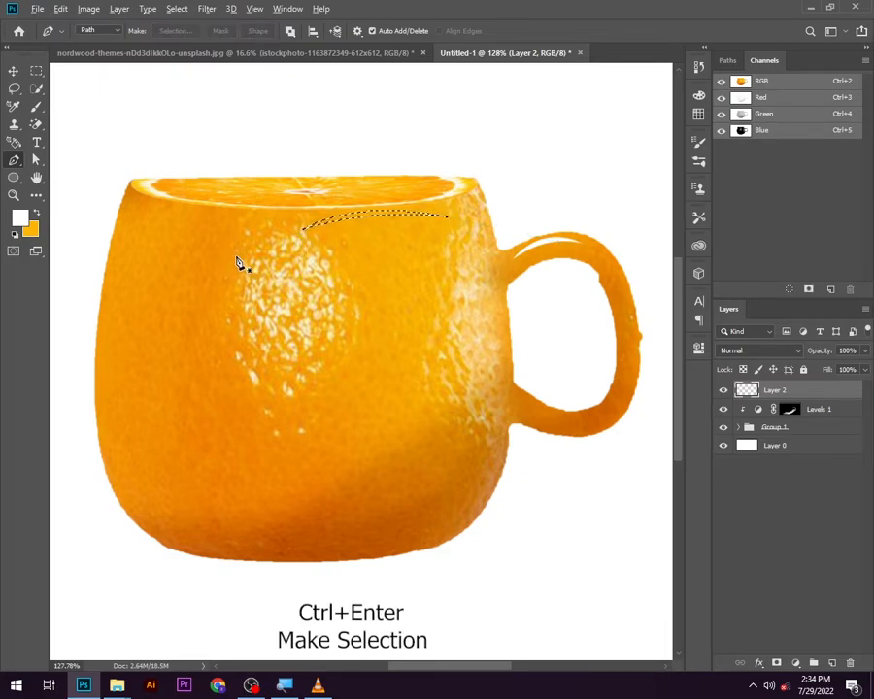
pyautogui.hotkey('alt', 'BackSpace')
pyautogui.hotkey('ctrl', 'd')
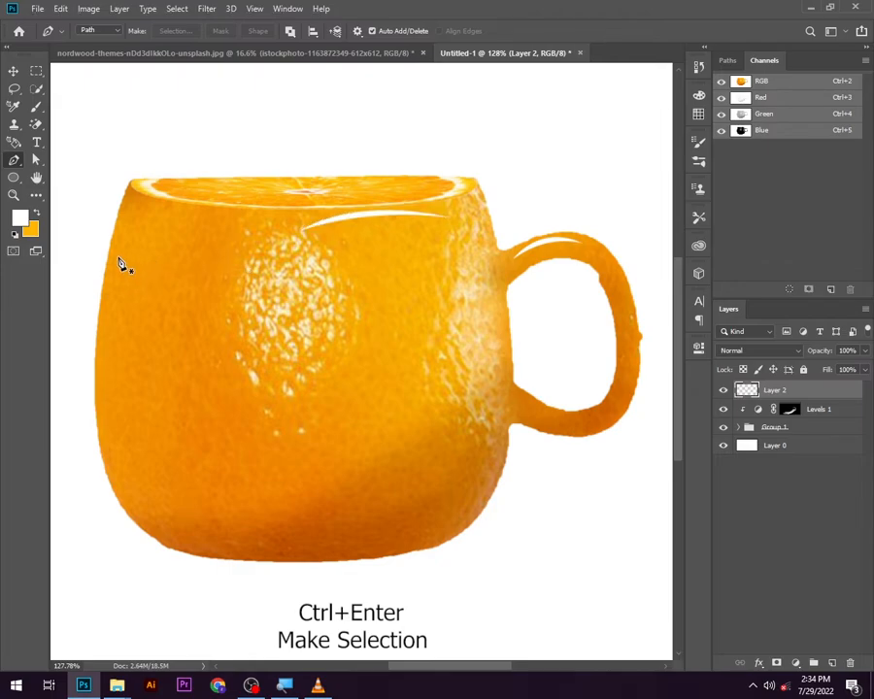
# Draw a long, narrow highlight path along the mug body's left edge, fill it with white and deselect
pyautogui.click(119, 239)
pyautogui.moveTo(109, 448); pyautogui.dragTo(134, 573)
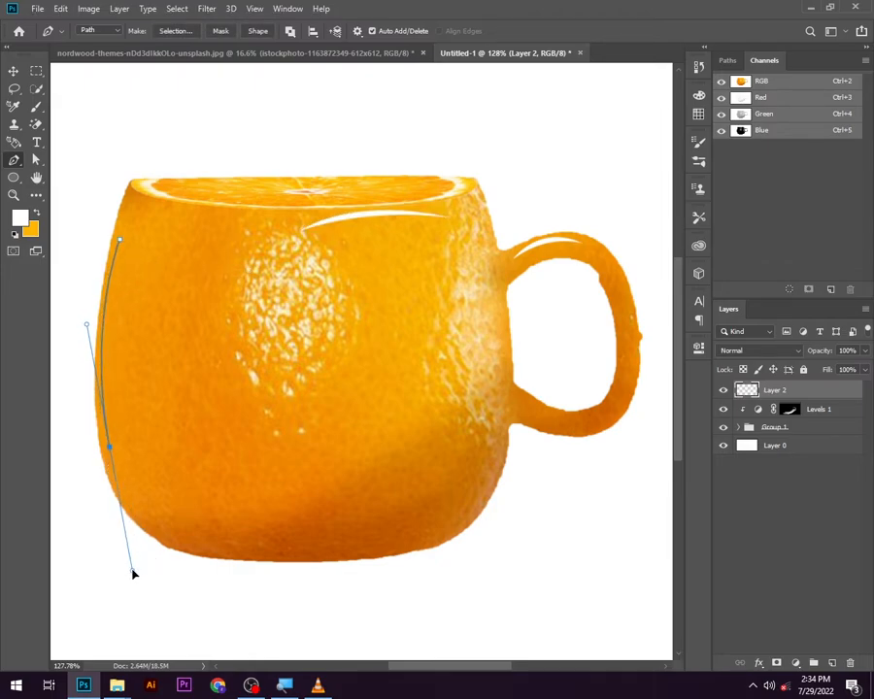
pyautogui.click(111, 448)
pyautogui.moveTo(121, 239); pyautogui.dragTo(154, 217)
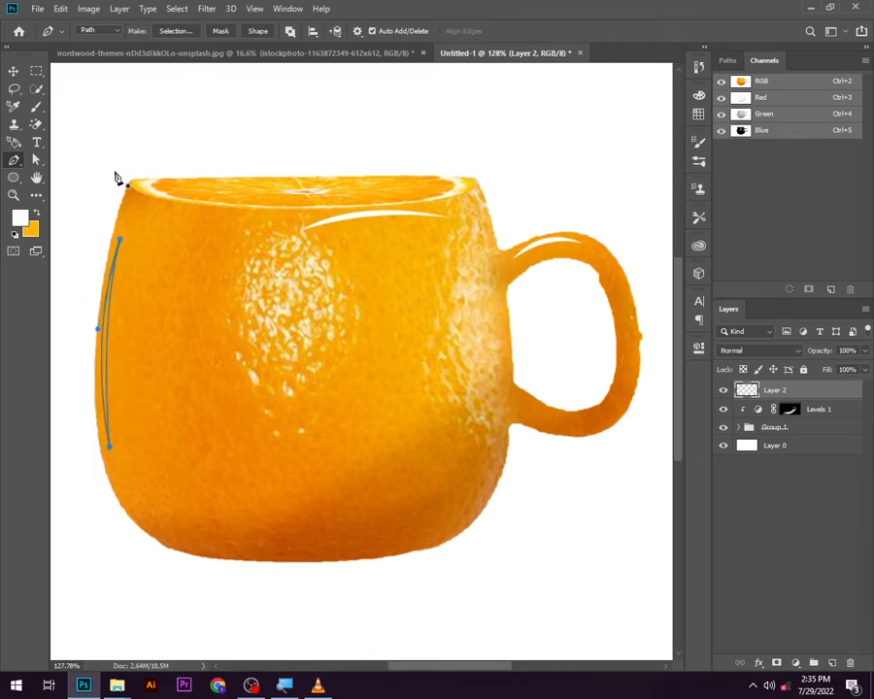
pyautogui.hotkey('ctrl', 'Return')
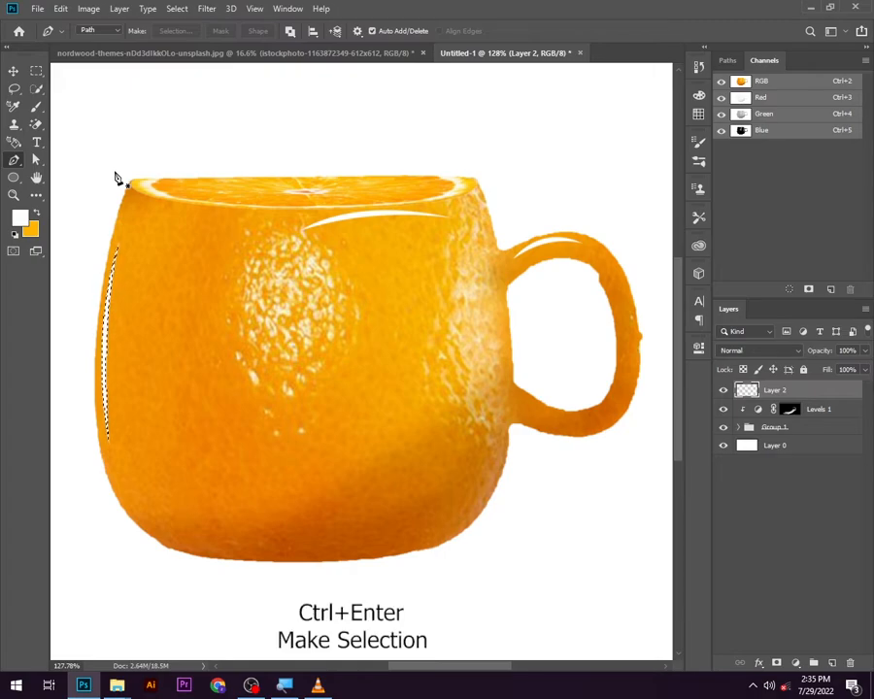
pyautogui.hotkey('alt', 'BackSpace')
pyautogui.hotkey('ctrl', 'd')
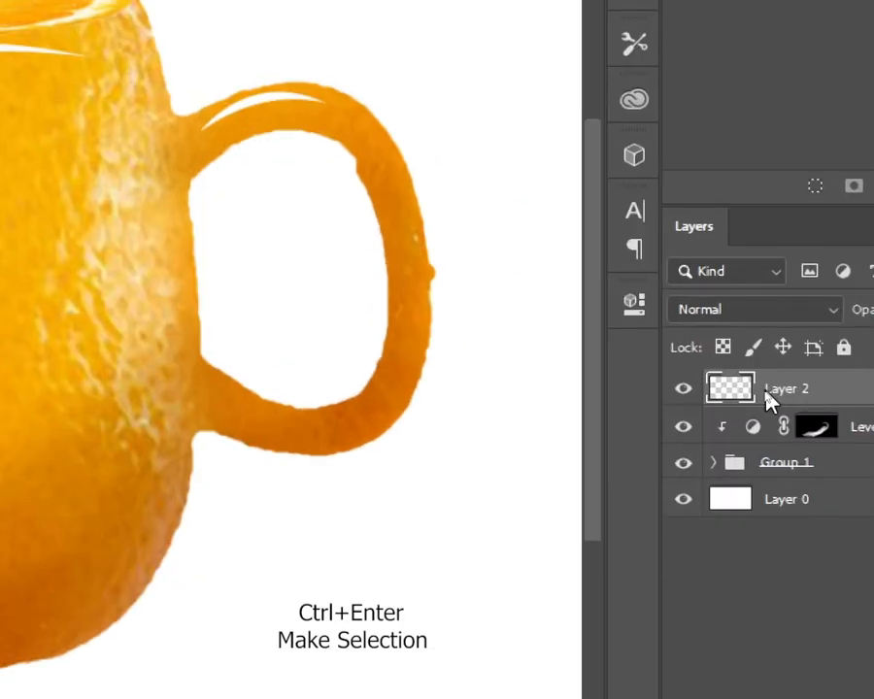
# Convert the white highlights layer to a smart object and apply a Gaussian Blur with a radius of about 5 pixels
pyautogui.rightClick(767, 400)
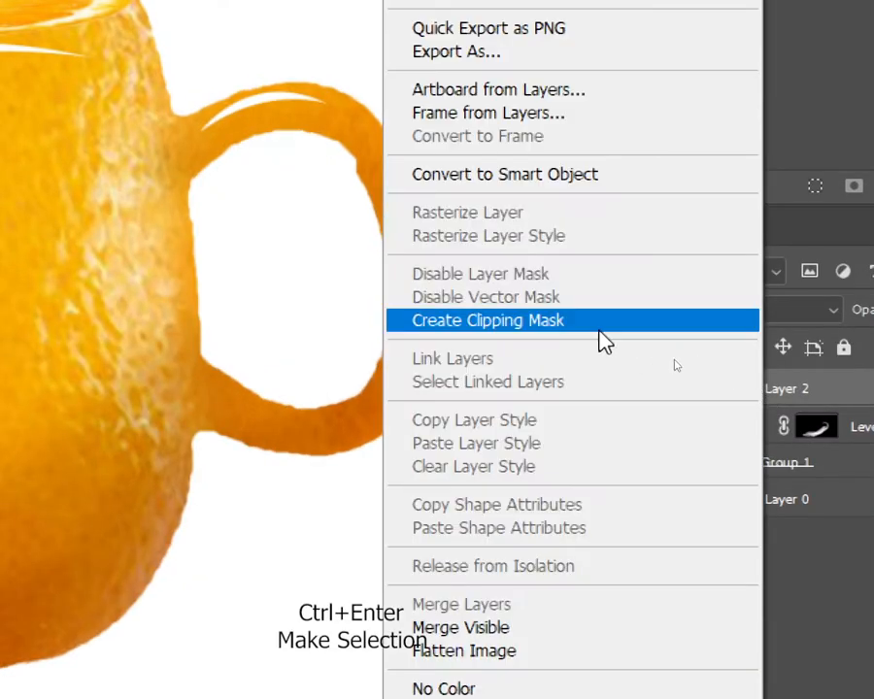
pyautogui.click(522, 175)
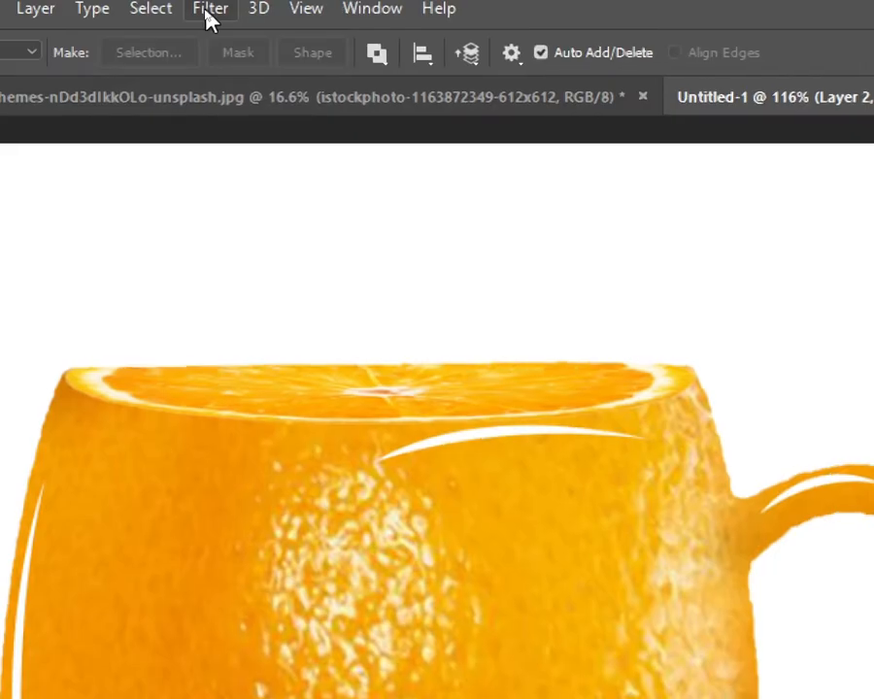
pyautogui.click(209, 12)
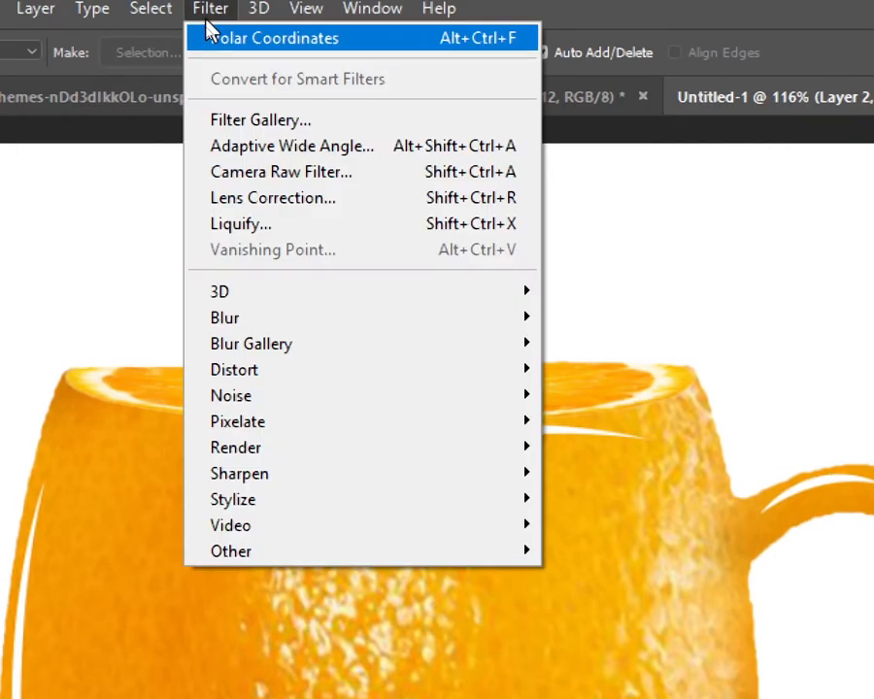
pyautogui.moveTo(532, 319)
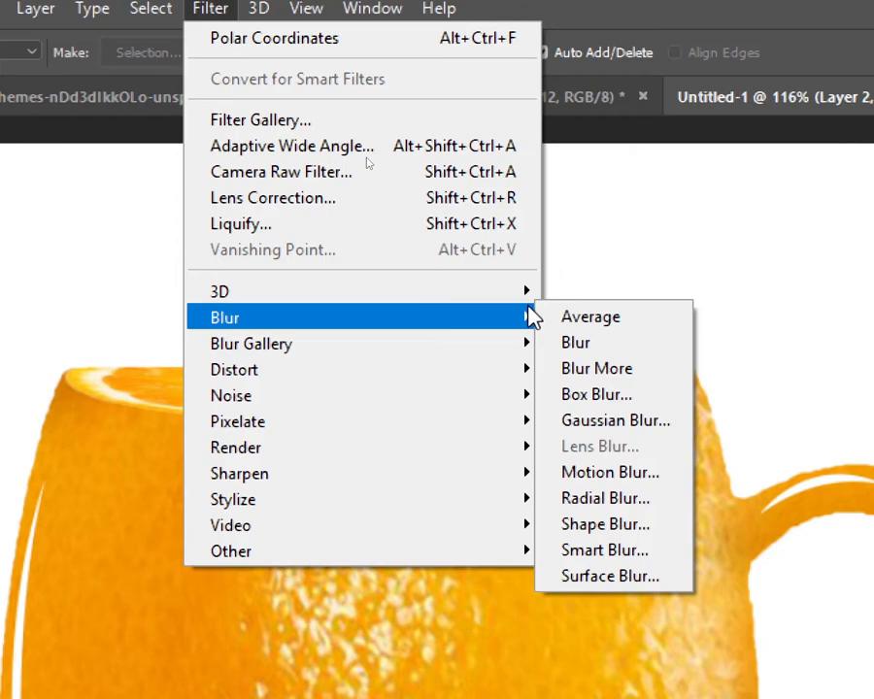
pyautogui.click(596, 424)
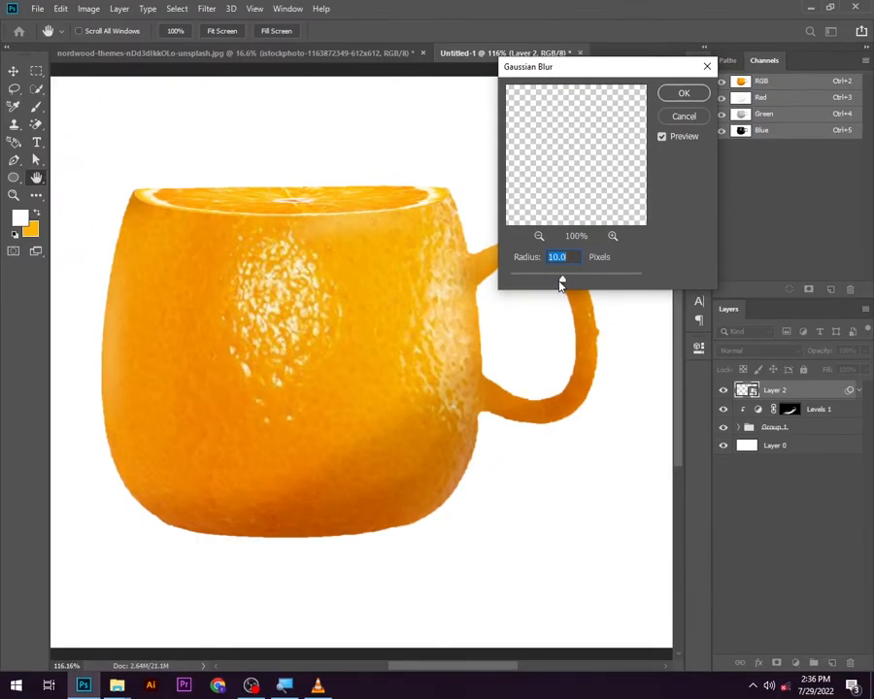
pyautogui.moveTo(566, 283); pyautogui.dragTo(540, 283)
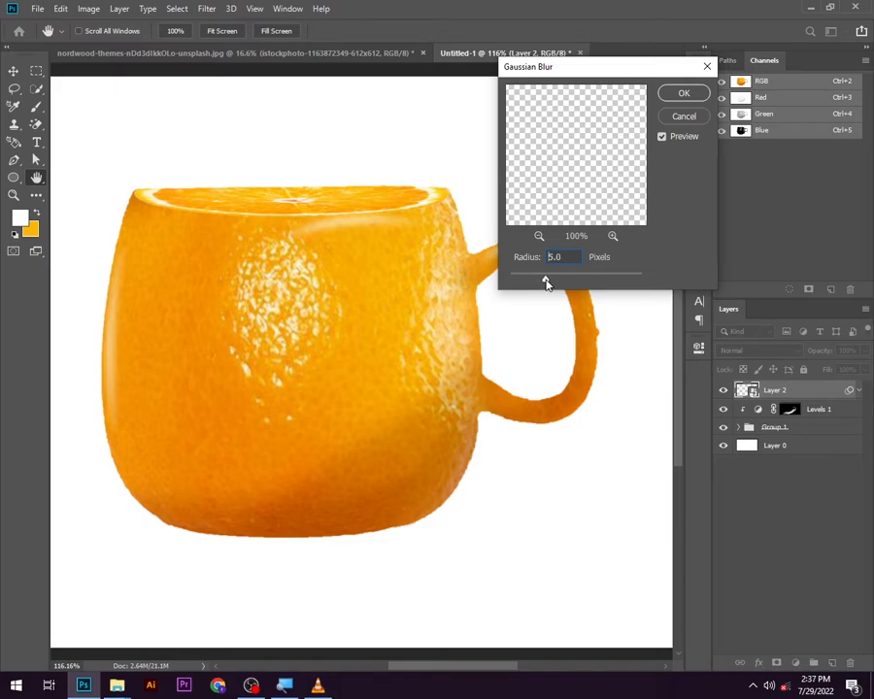
pyautogui.moveTo(549, 283); pyautogui.dragTo(551, 282)
pyautogui.click(683, 92)
pyautogui.press('p')
pyautogui.scroll(-2, 435, 311)
pyautogui.press('v')
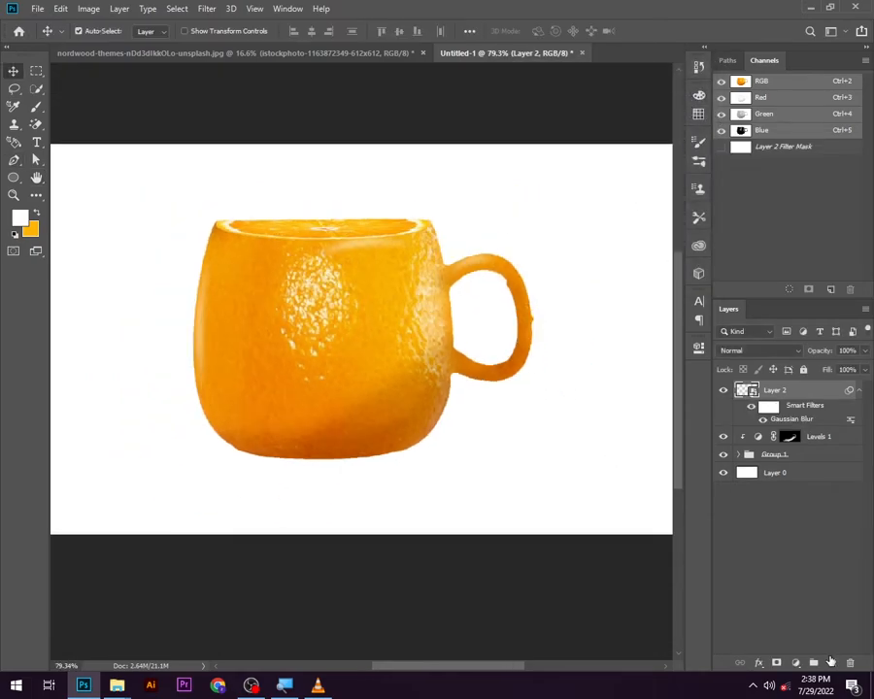
# Add a new layer and prepare the soft round brush as a flattened, horizontal ellipse 600 px wide
pyautogui.click(830, 663)
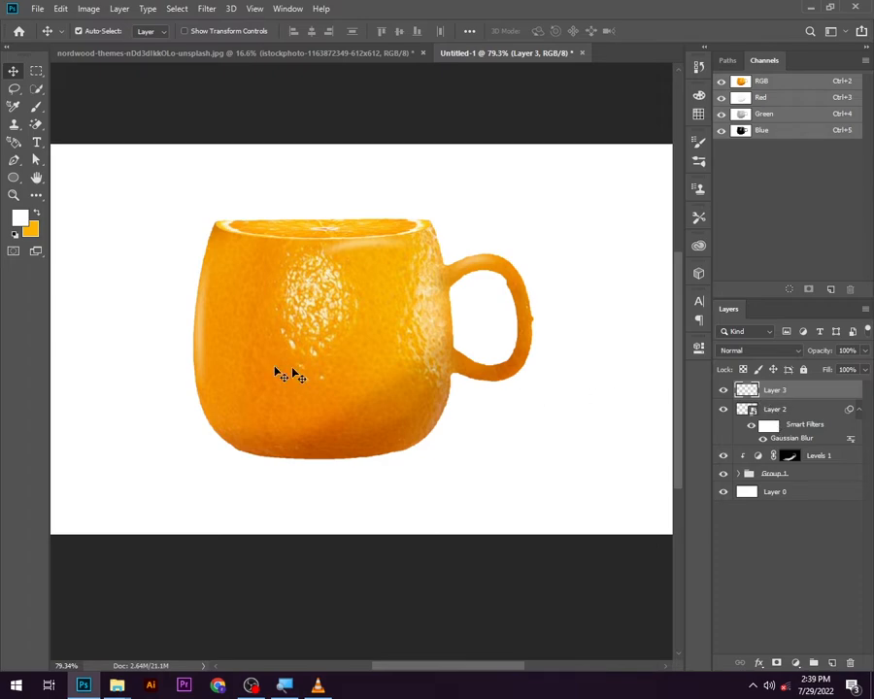
pyautogui.click(36, 106)
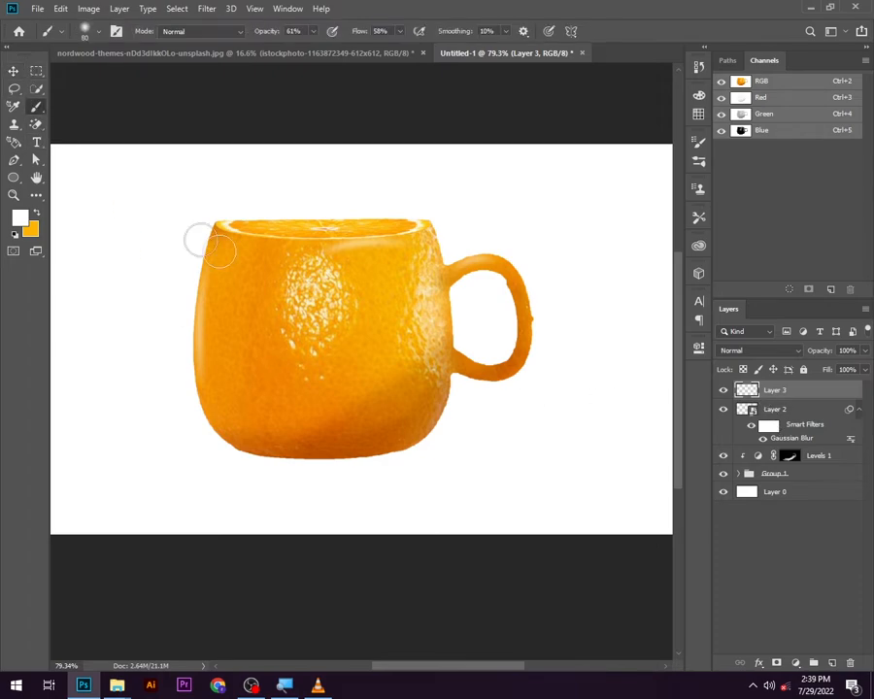
pyautogui.rightClick(346, 318)
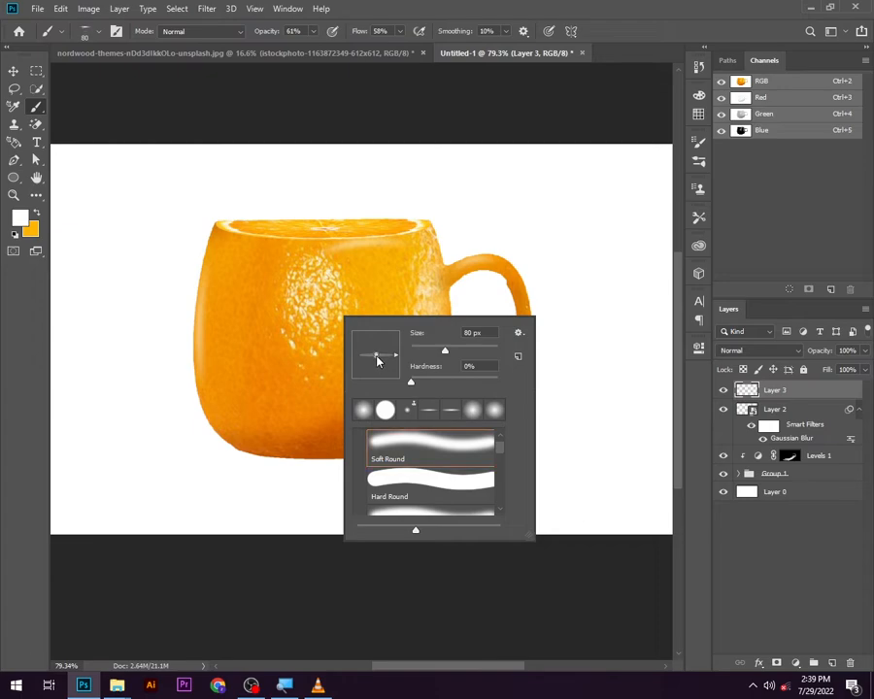
pyautogui.press('Escape')
pyautogui.press(']')
pyautogui.press(']')
pyautogui.press(']')
pyautogui.press(']')
pyautogui.press(']')
pyautogui.press(']')
pyautogui.press(']')
pyautogui.press(']')
pyautogui.press(']')
pyautogui.press(']')
pyautogui.press(']')
pyautogui.press(']')
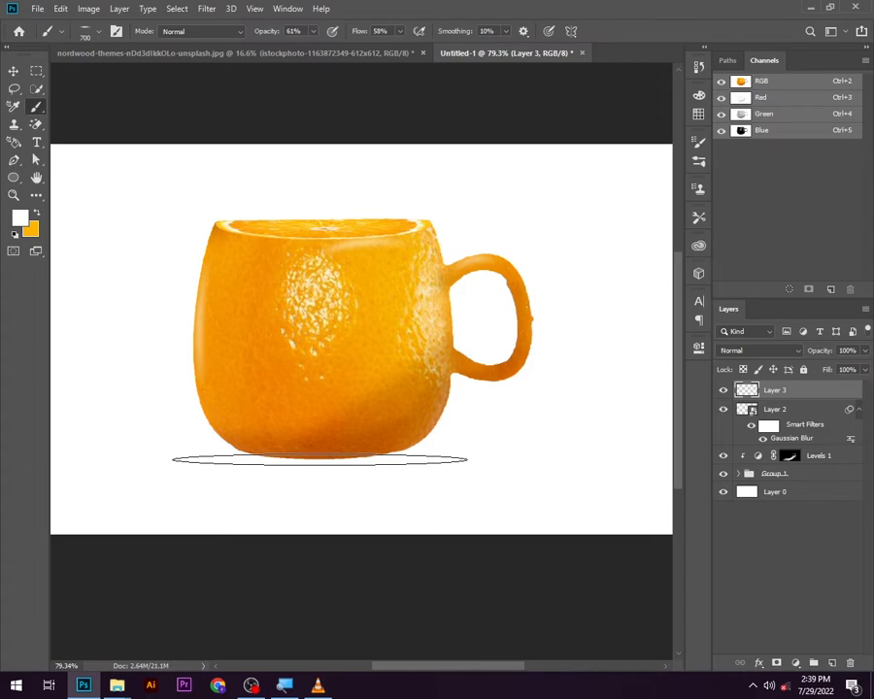
pyautogui.press('[')
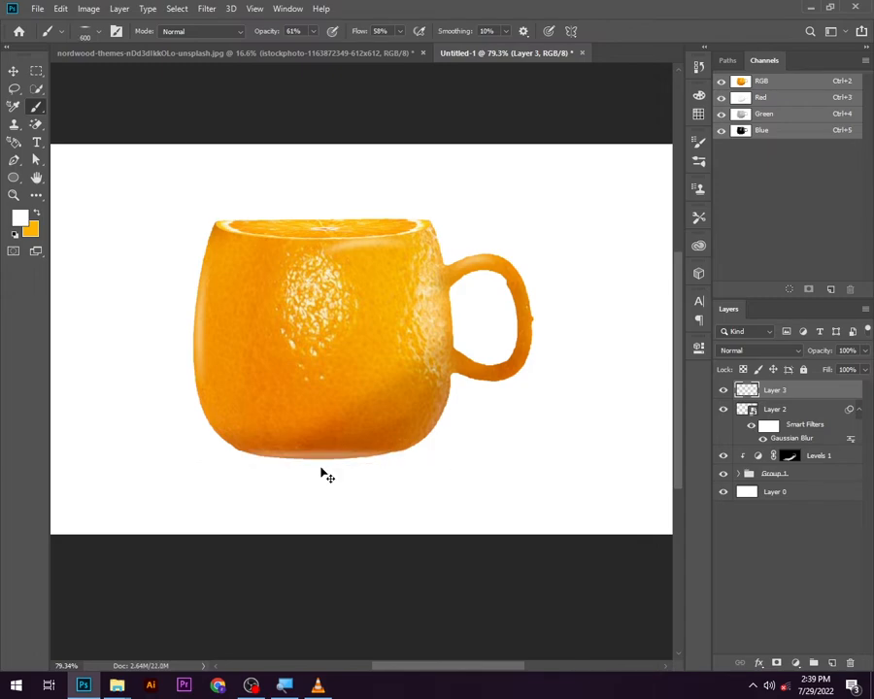
# Set the foreground color to black (#000000), try a shadow dab beneath the mug and undo it
pyautogui.click(19, 218)
pyautogui.write('000000')
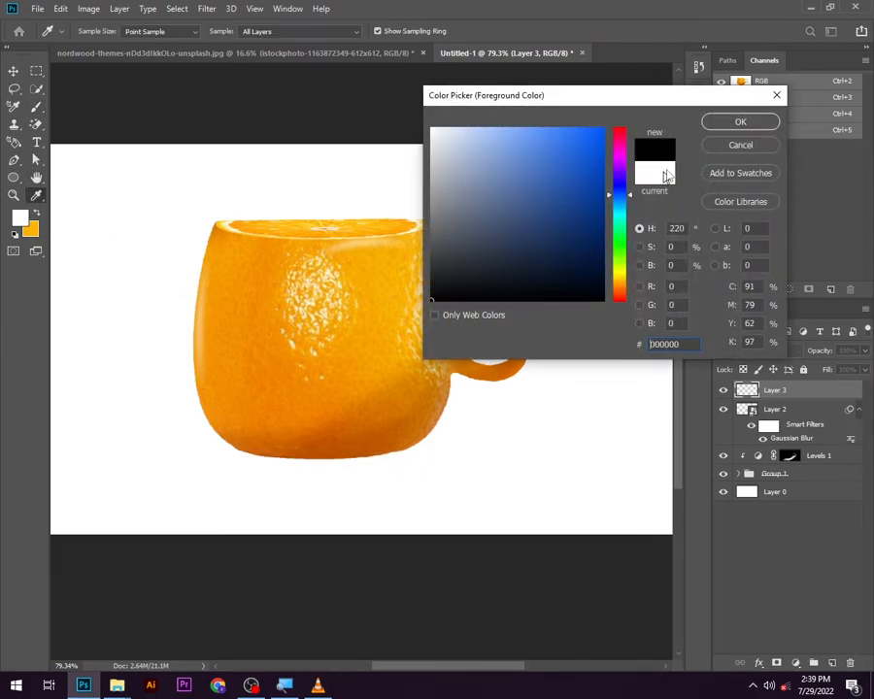
pyautogui.press('Return')
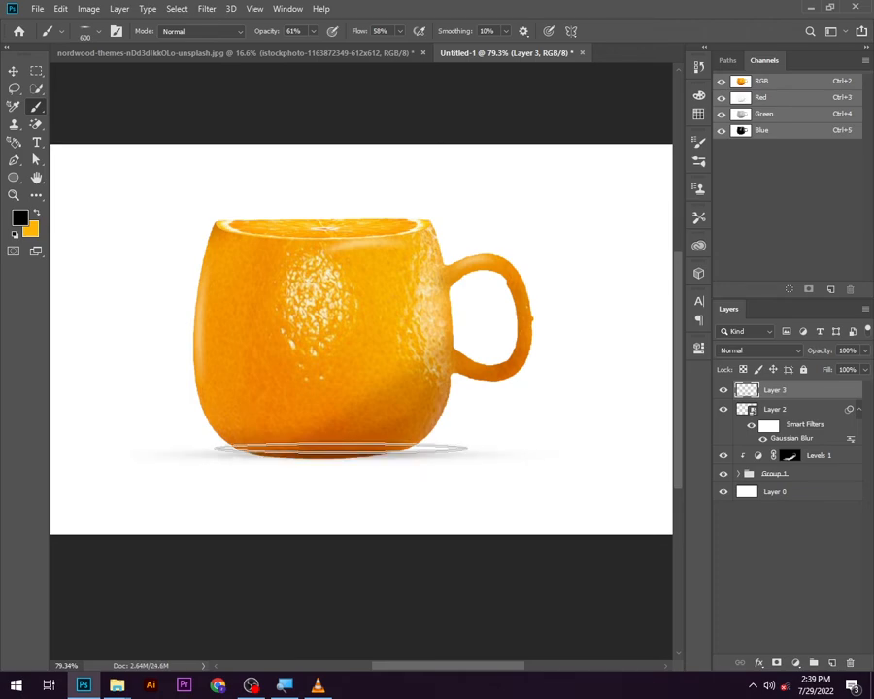
pyautogui.click(340, 448)
pyautogui.hotkey('ctrl', 'z')
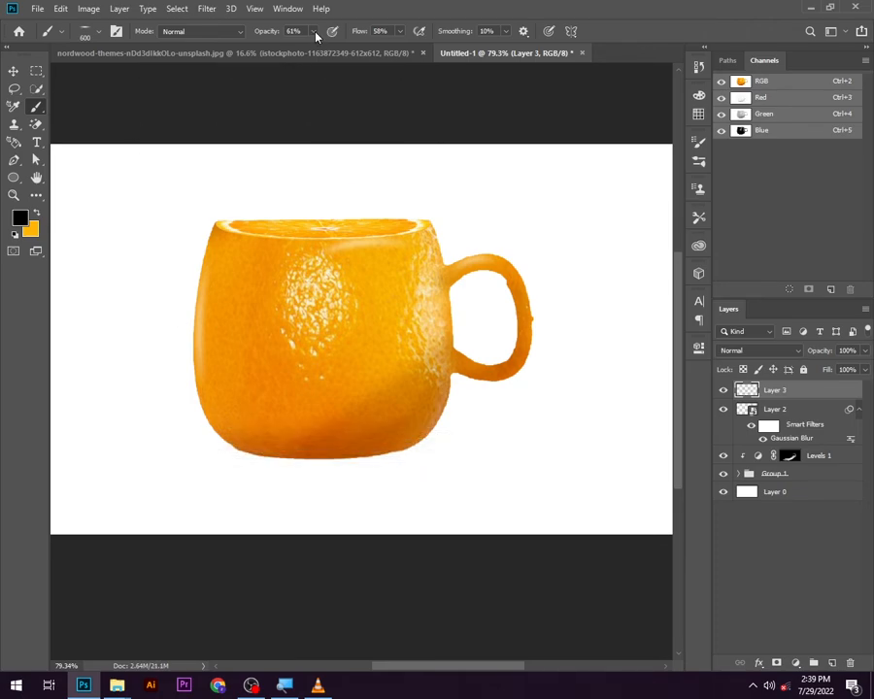
# Move Layer 3 directly below the mug group and paint a black shadow under the mug's base at 100% brush opacity and flow
pyautogui.moveTo(310, 35); pyautogui.dragTo(428, 47)
pyautogui.click(399, 31)
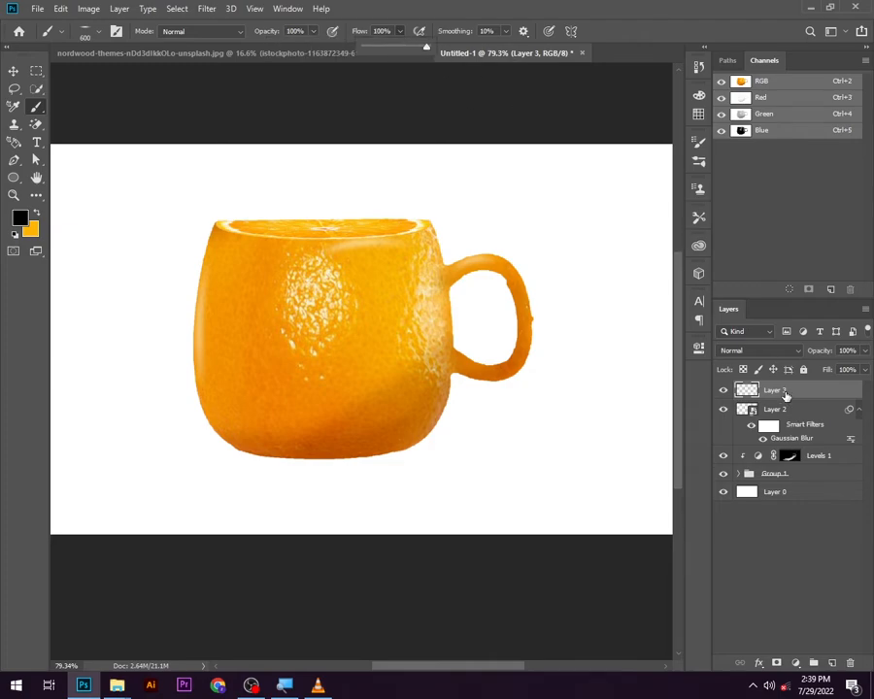
pyautogui.moveTo(784, 393); pyautogui.dragTo(765, 474)
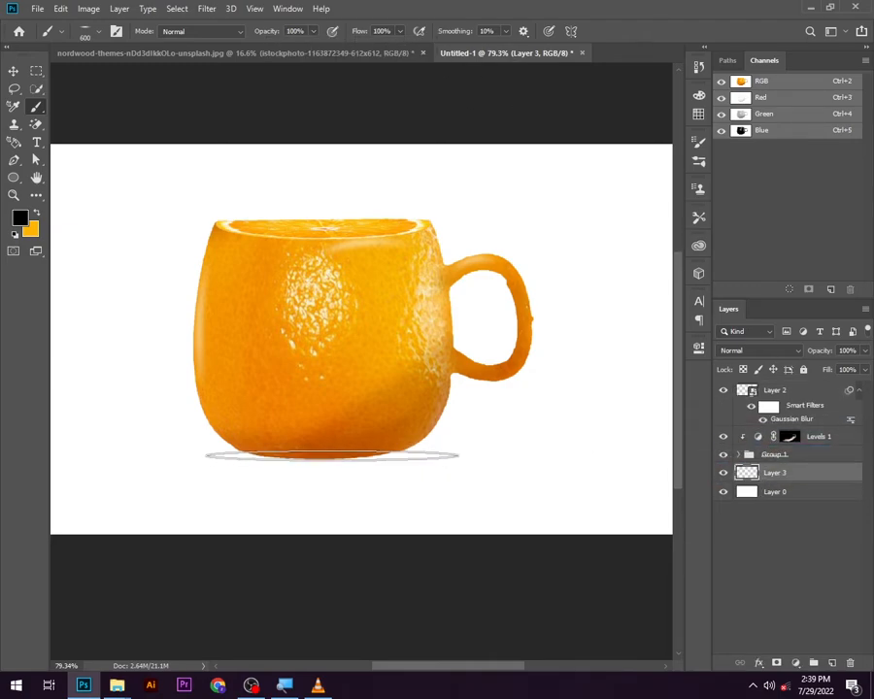
pyautogui.click(332, 457)
pyautogui.click(332, 455)
pyautogui.scroll(-3, 359, 488)
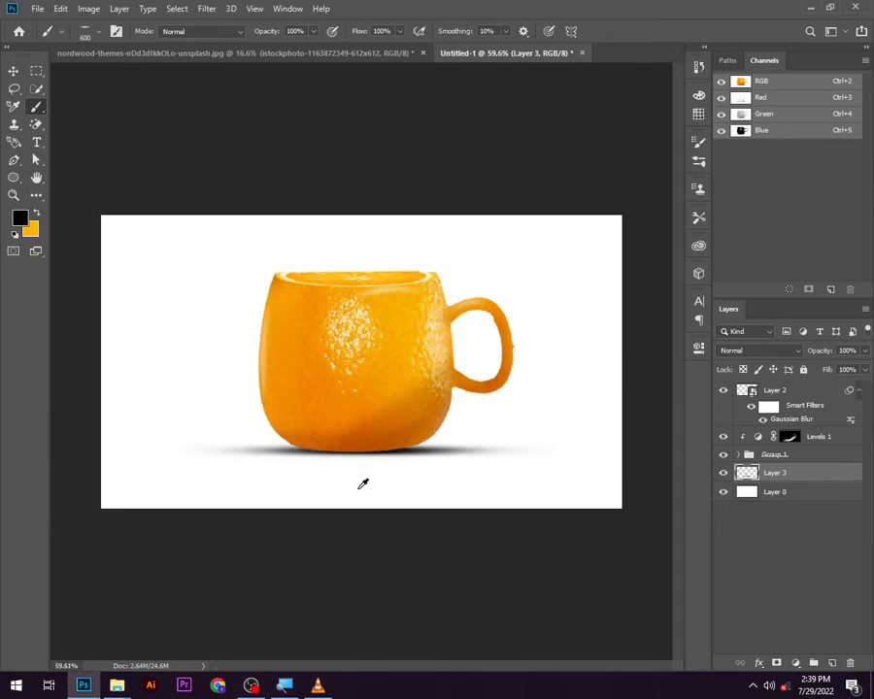
# Lower the mug shadow layer's opacity to 61%
pyautogui.click(864, 350)
pyautogui.moveTo(860, 367); pyautogui.dragTo(841, 369)
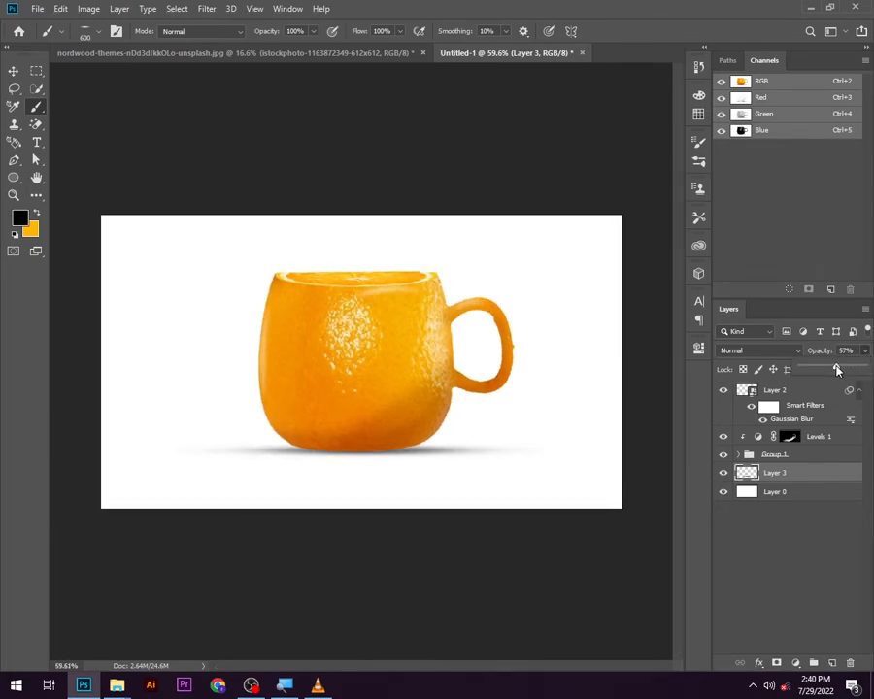
pyautogui.scroll(3, 350, 419)
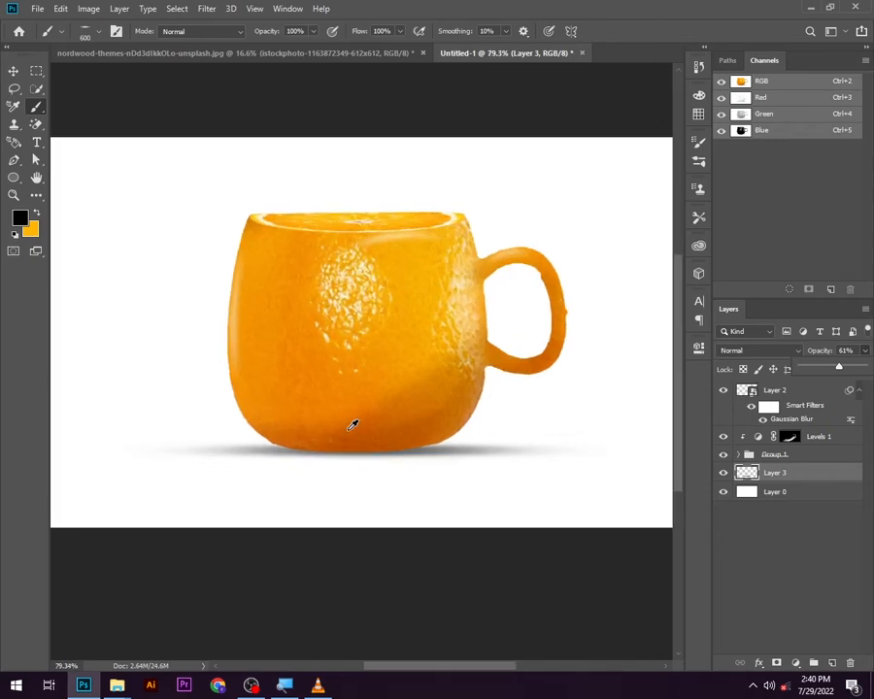
pyautogui.scroll(-2, 351, 422)
pyautogui.press('v')
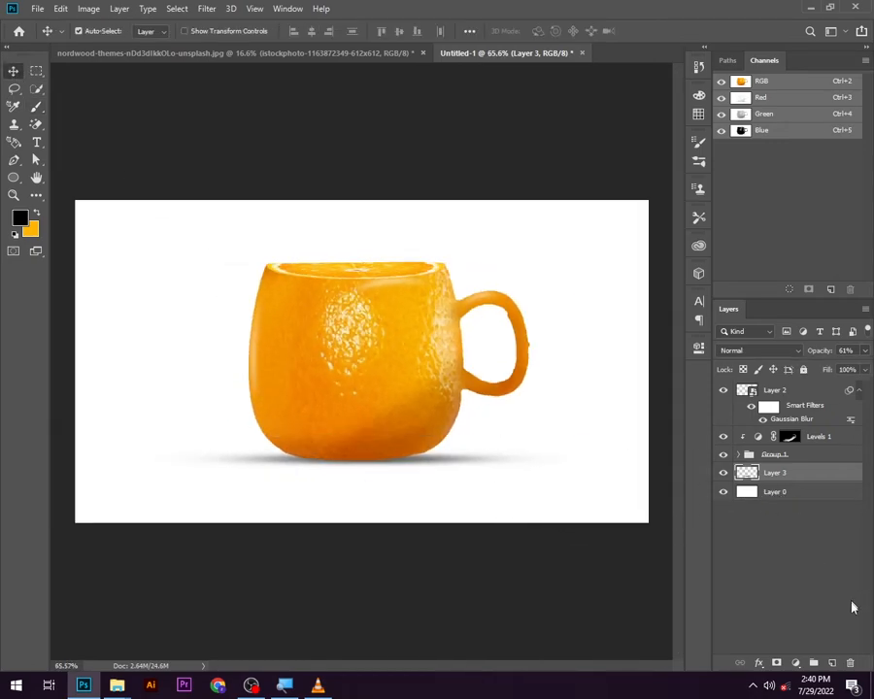
# Copy the two orange slices from the source images document into the mug document and scale them to about 45%
pyautogui.click(107, 53)
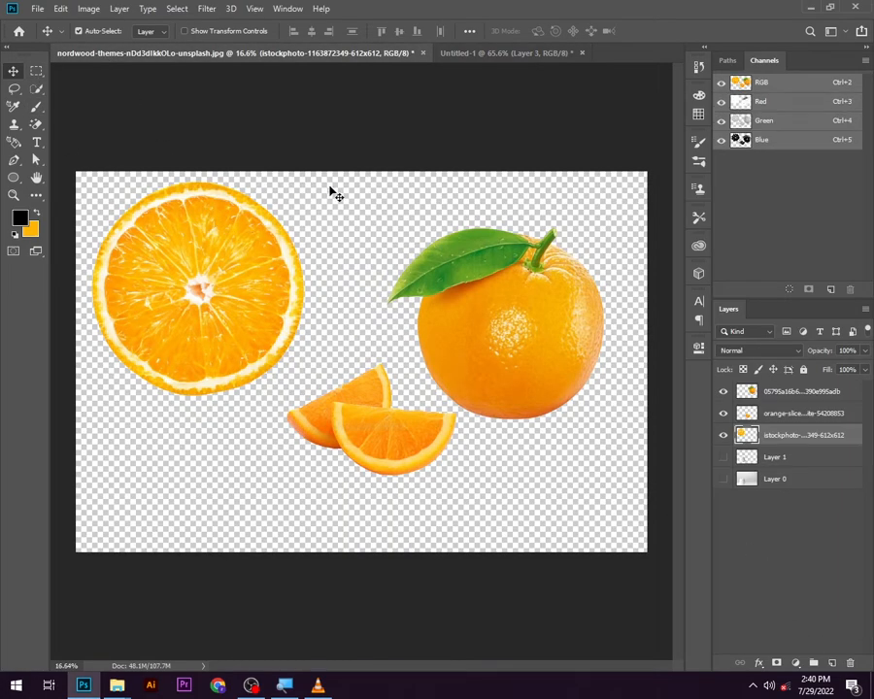
pyautogui.moveTo(376, 424); pyautogui.dragTo(488, 469)
pyautogui.hotkey('ctrl', '-')
pyautogui.hotkey('ctrl', 't')
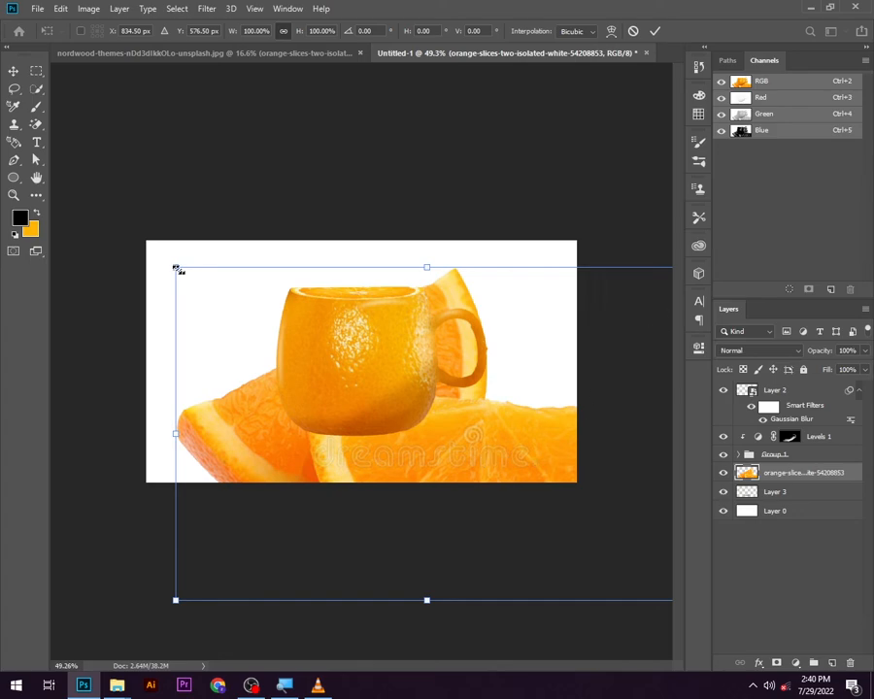
pyautogui.moveTo(178, 268); pyautogui.dragTo(419, 491)
pyautogui.moveTo(562, 488); pyautogui.dragTo(458, 400)
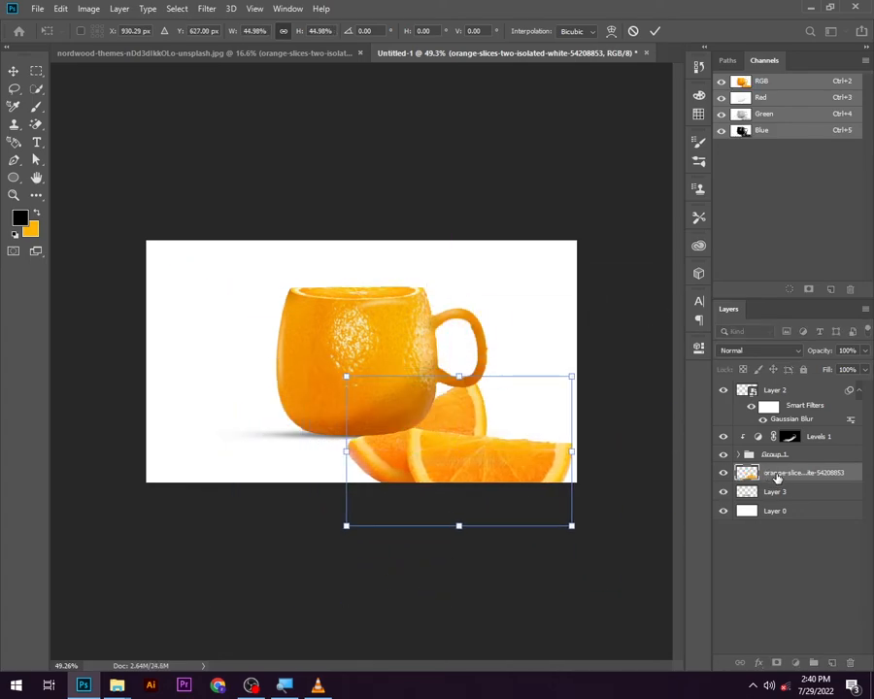
# Bring the orange slices layer above all others, shrink the slices further and place them in front of the mug's lower right side
pyautogui.moveTo(775, 477); pyautogui.dragTo(776, 391)
pyautogui.moveTo(475, 441); pyautogui.dragTo(473, 427)
pyautogui.hotkey('ctrl', '+')
pyautogui.hotkey('ctrl', 't')
pyautogui.moveTo(644, 354); pyautogui.dragTo(513, 433)
pyautogui.moveTo(423, 501); pyautogui.dragTo(520, 474)
pyautogui.scroll(1, 445, 480)
pyautogui.scroll(1, 449, 485)
pyautogui.click(655, 30)
pyautogui.scroll(-2, 460, 428)
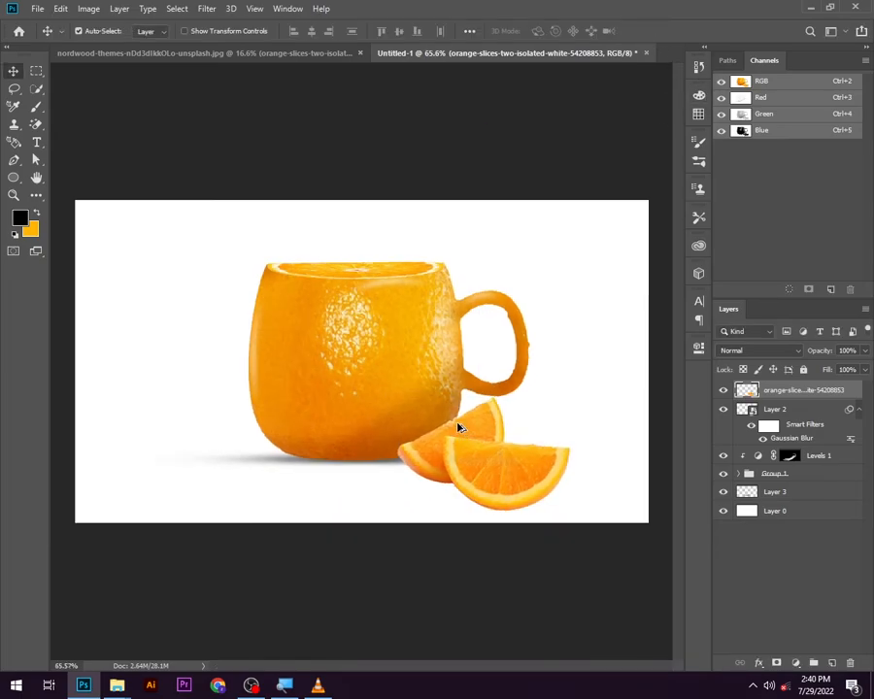
# On the mug shadow layer, paint thin black shadows beneath both orange slices with a 250 px brush
pyautogui.scroll(-3, 474, 447)
pyautogui.scroll(2, 457, 437)
pyautogui.click(36, 106)
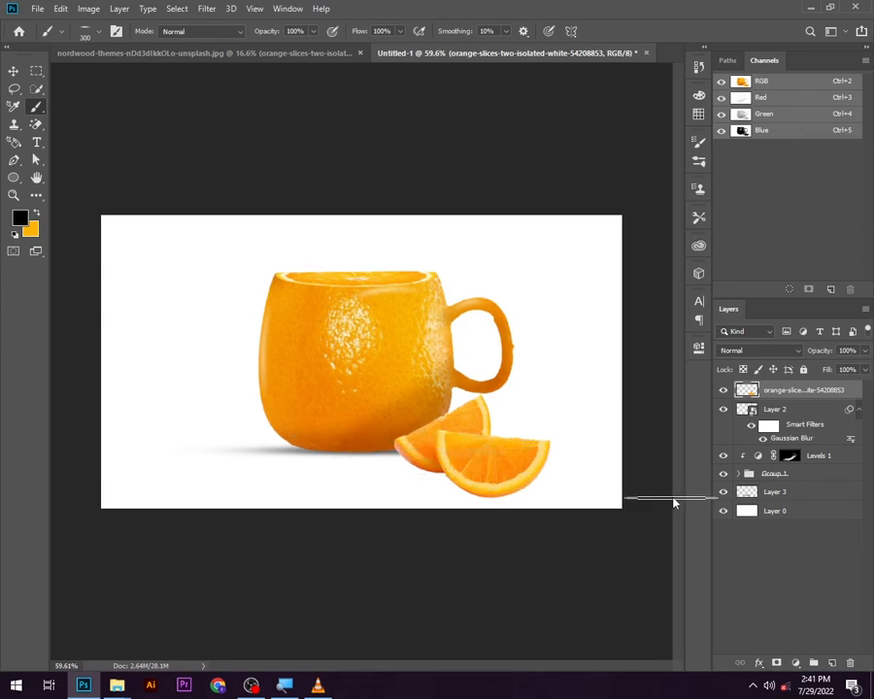
pyautogui.click(777, 492)
pyautogui.press('[')
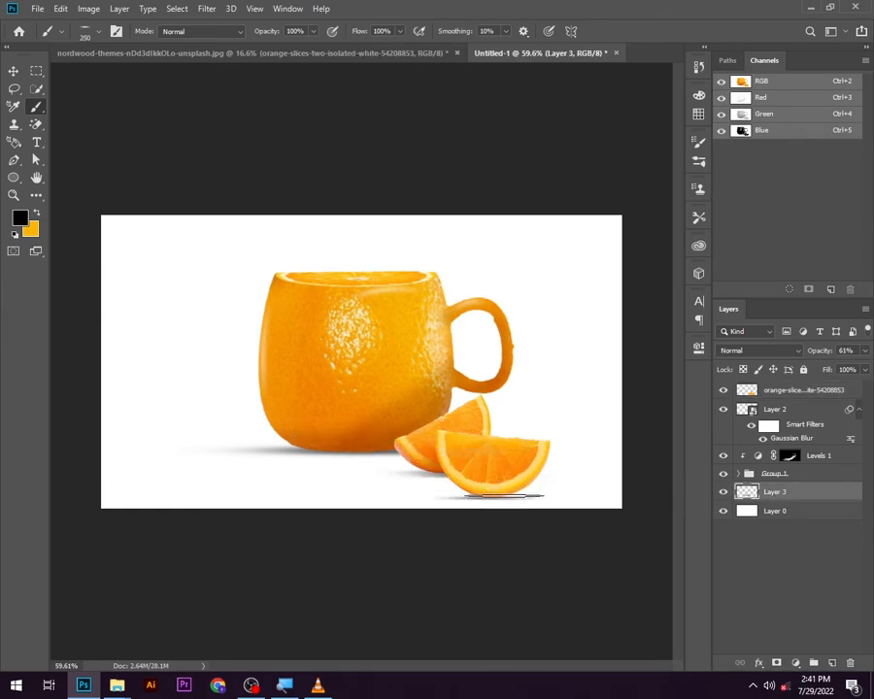
pyautogui.scroll(-1, 460, 485)
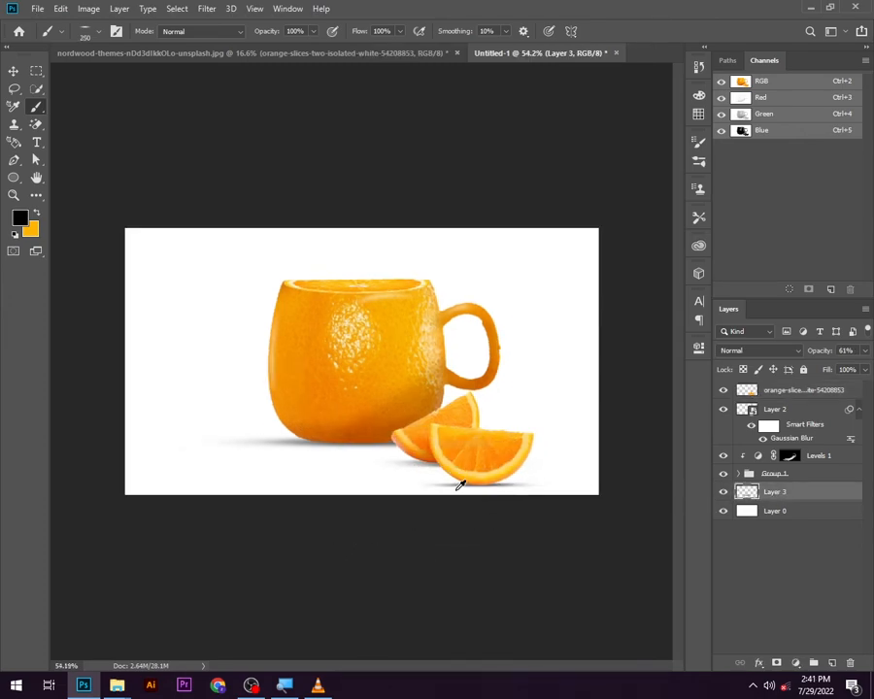
pyautogui.scroll(-1, 461, 485)
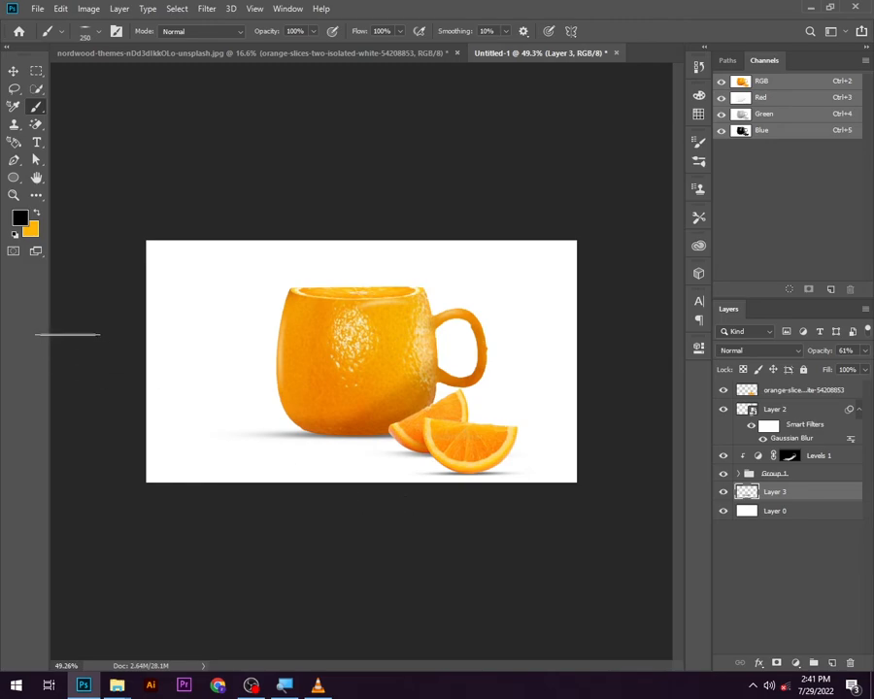
# Add a Gradient Overlay to the white background Layer 0 and set its first color stop to a dark orange sampled from the mug
pyautogui.click(14, 71)
pyautogui.click(775, 511)
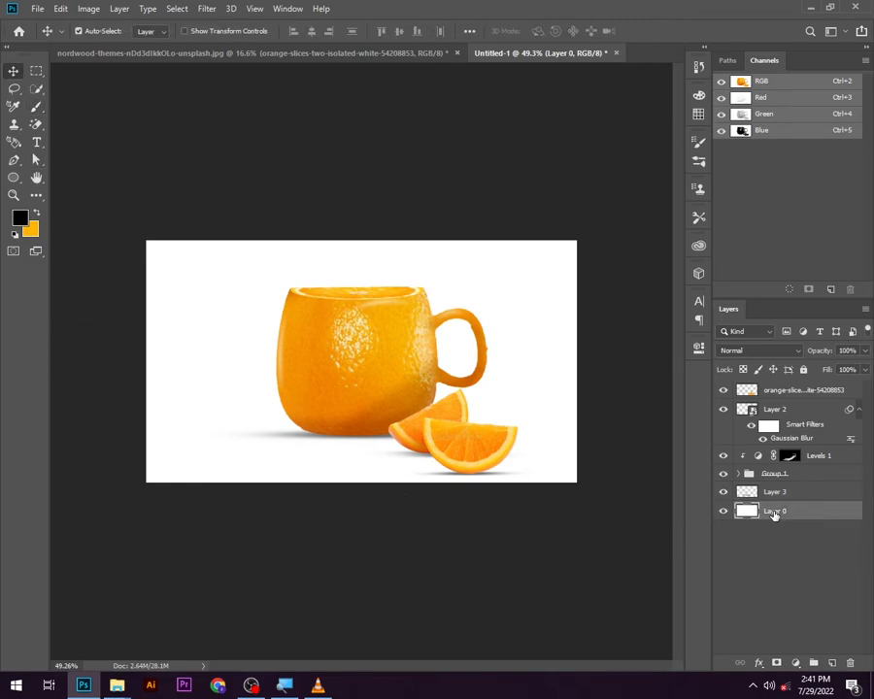
pyautogui.doubleClick(813, 517)
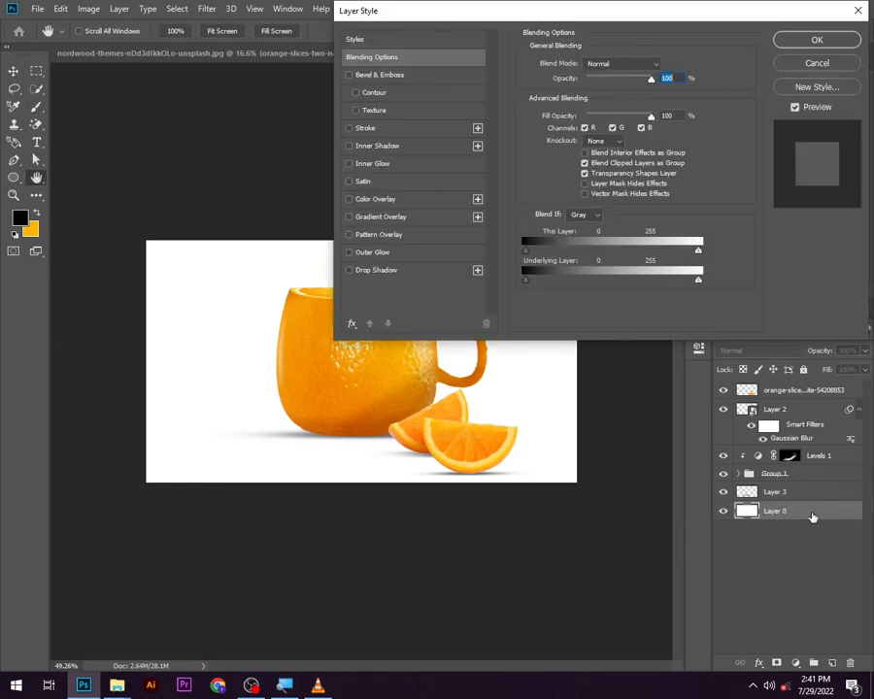
pyautogui.click(348, 217)
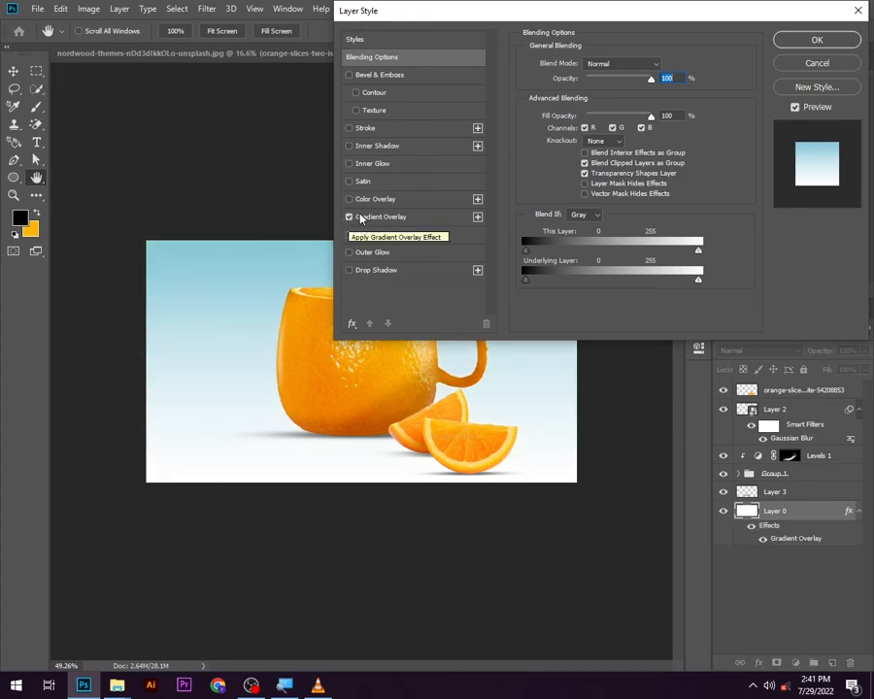
pyautogui.click(357, 218)
pyautogui.click(607, 95)
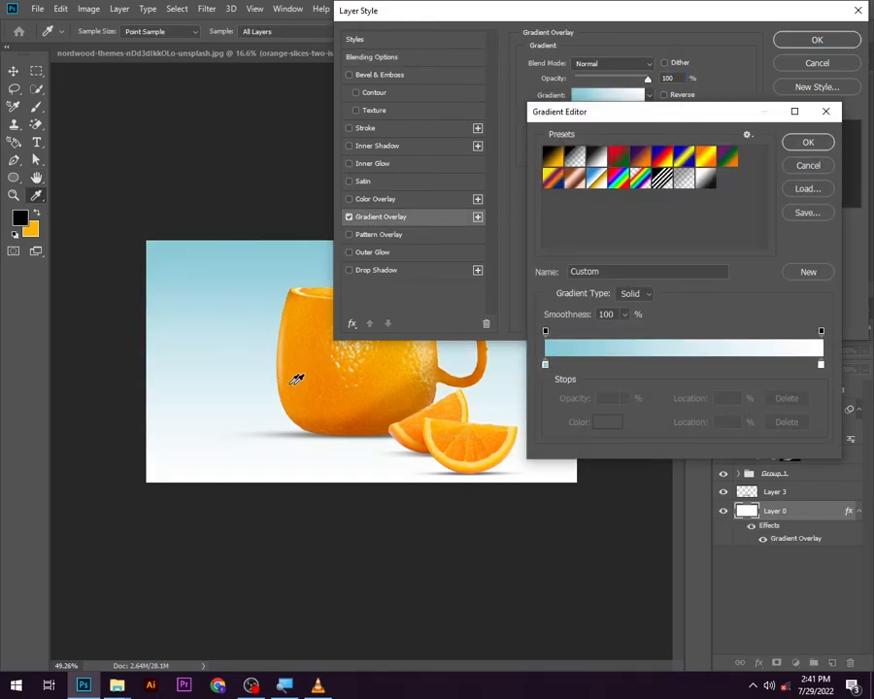
pyautogui.click(545, 364)
pyautogui.click(409, 372)
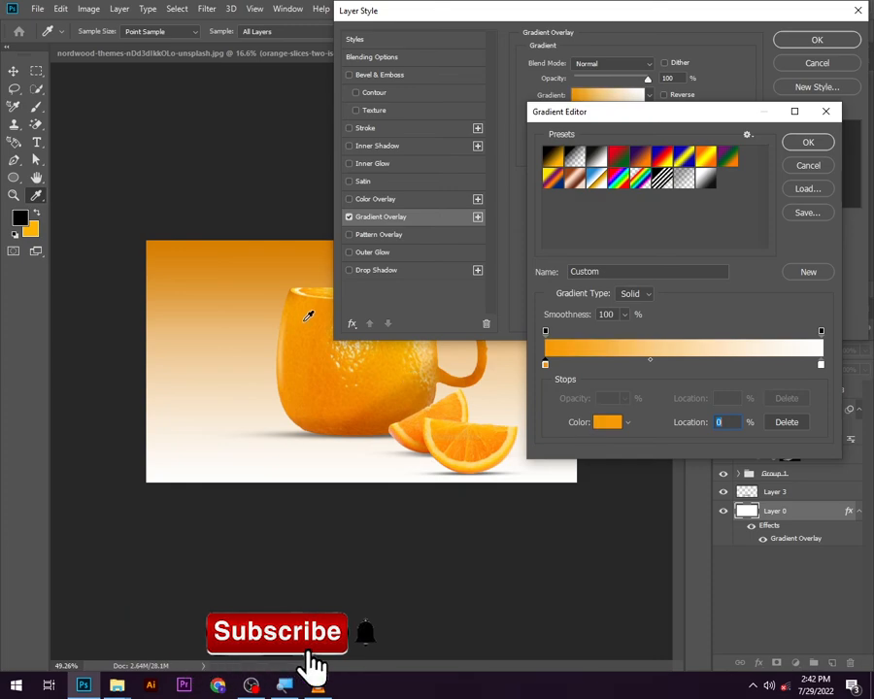
pyautogui.click(408, 379)
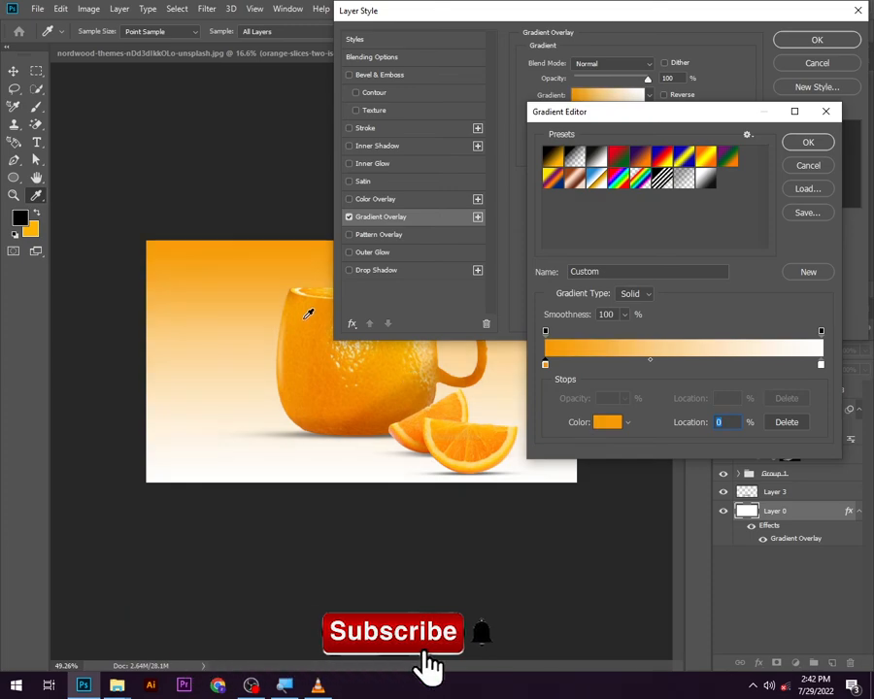
pyautogui.click(418, 392)
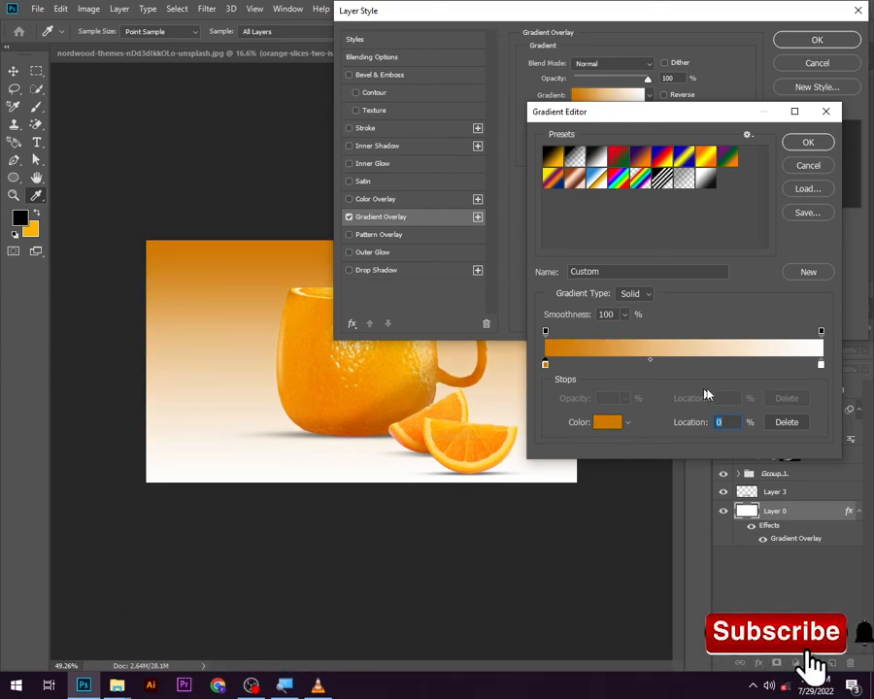
# Set the gradient's end stop to a lighter orange sampled from the mug, place the midpoint at about 47% and apply the overlay
pyautogui.doubleClick(822, 365)
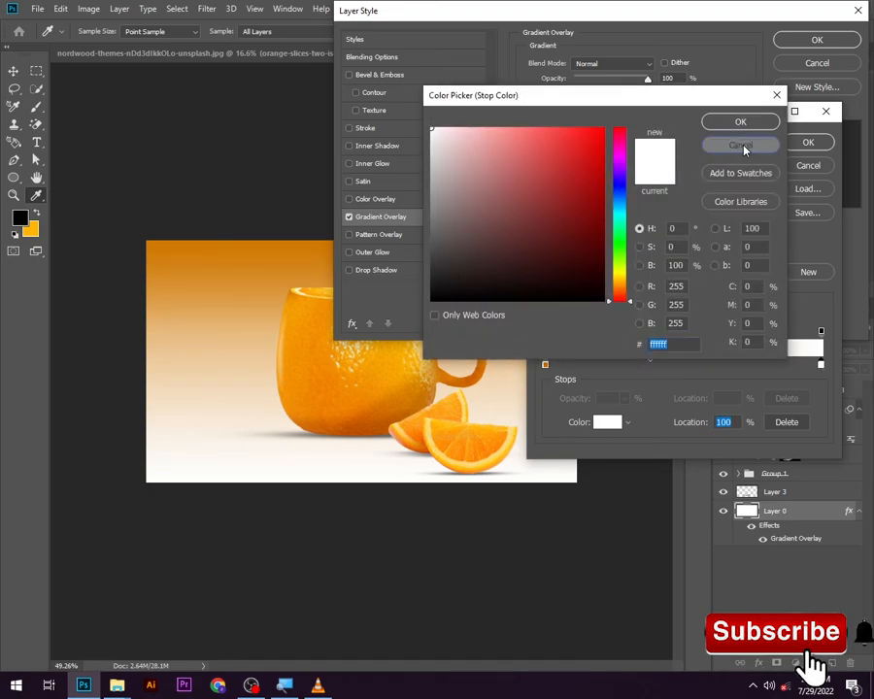
pyautogui.click(753, 142)
pyautogui.click(412, 361)
pyautogui.moveTo(654, 362); pyautogui.dragTo(678, 364)
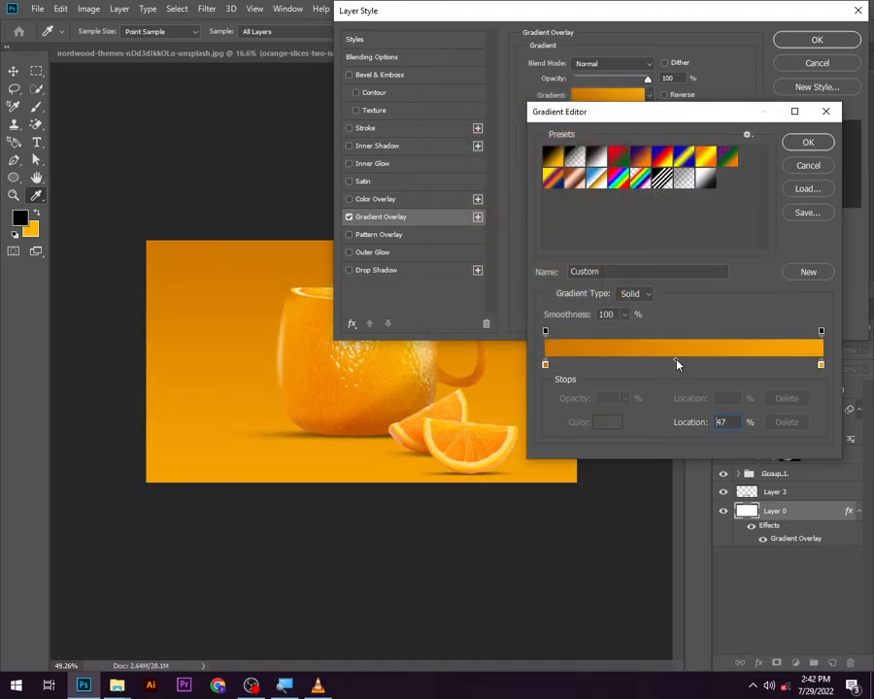
pyautogui.moveTo(677, 364); pyautogui.dragTo(678, 364)
pyautogui.click(808, 141)
pyautogui.moveTo(633, 21); pyautogui.dragTo(656, 26)
pyautogui.click(807, 47)
pyautogui.scroll(4, 297, 412)
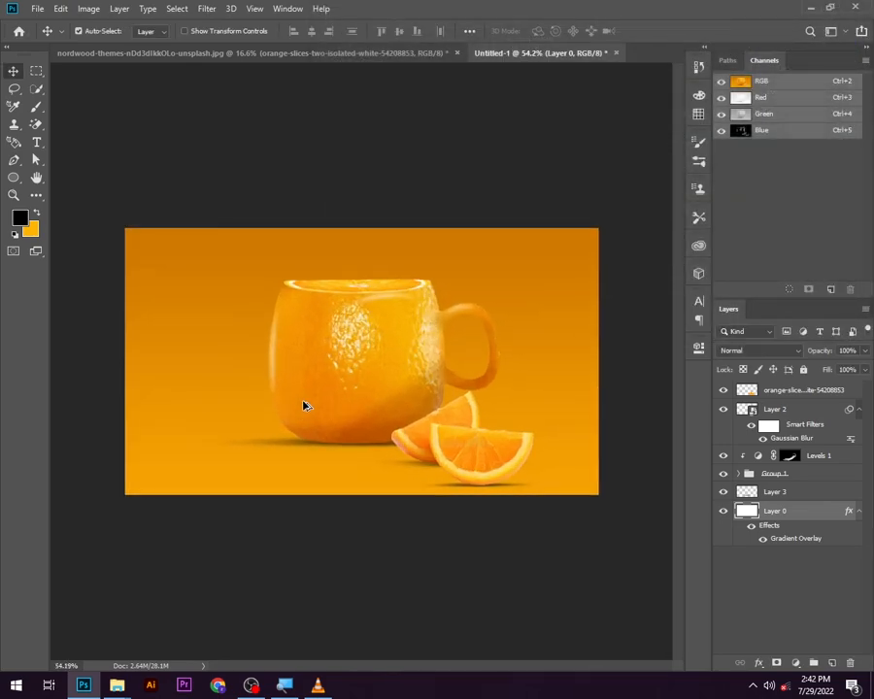
pyautogui.scroll(-2, 299, 419)
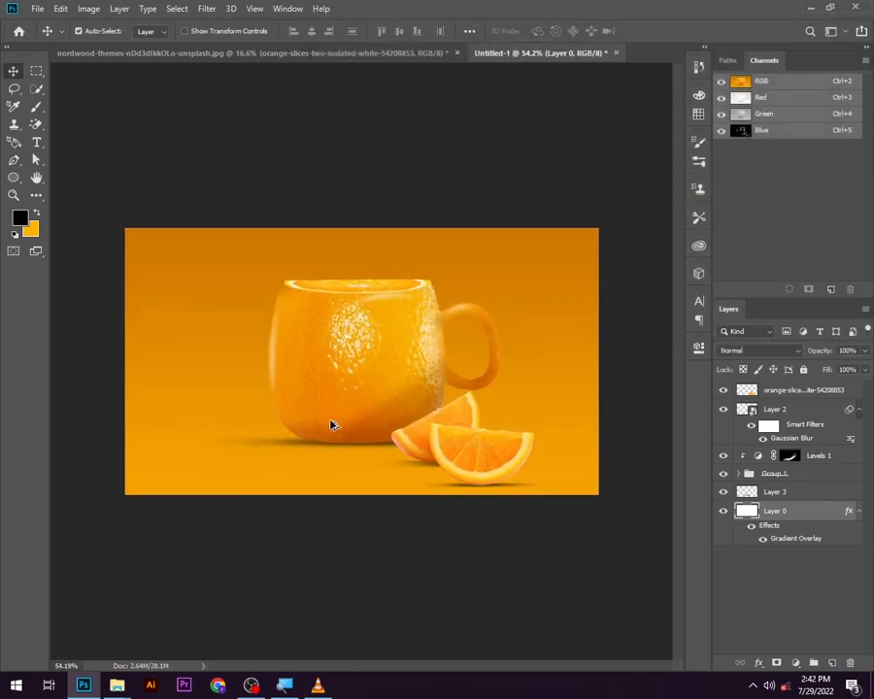